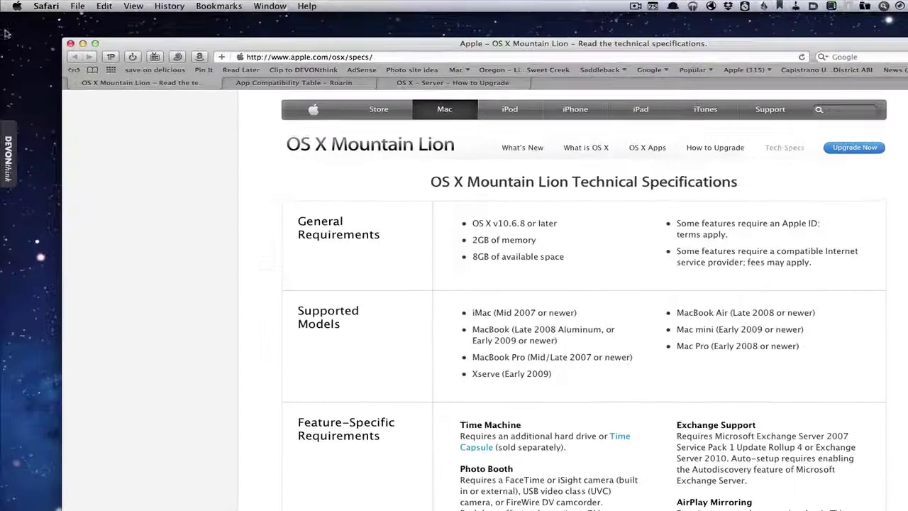
Check About This Mac's overview: a Mac mini Server (Mid 2011) running Lion 10.7.4.
{"action": "left_click", "coordinate": [15, 7]}
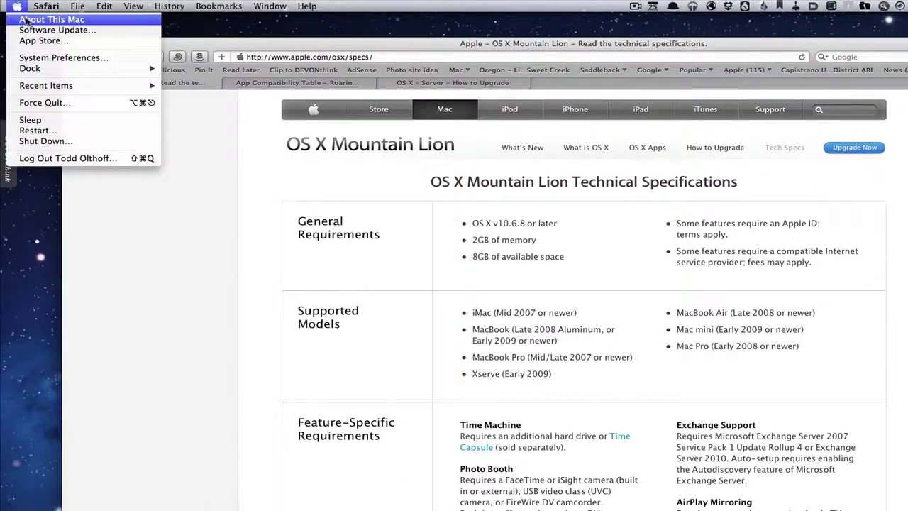
{"action": "left_click", "coordinate": [25, 19]}
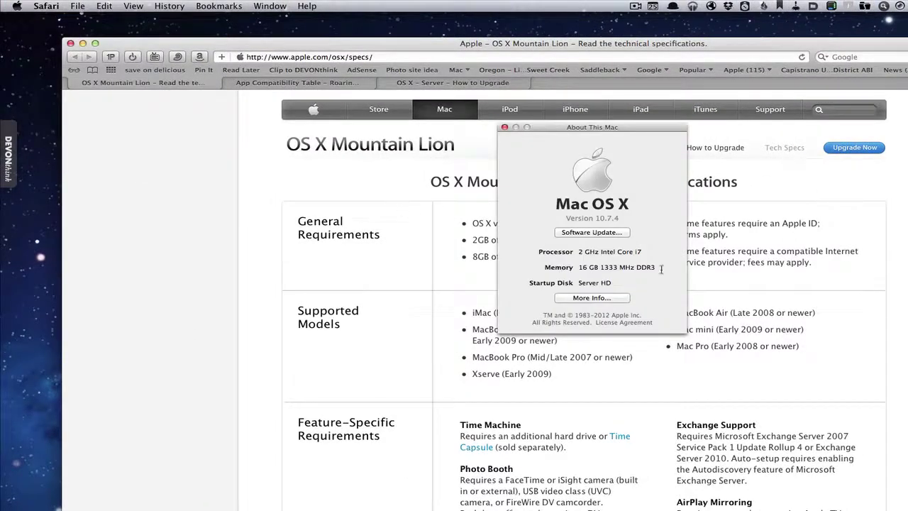
{"action": "left_click", "coordinate": [591, 298]}
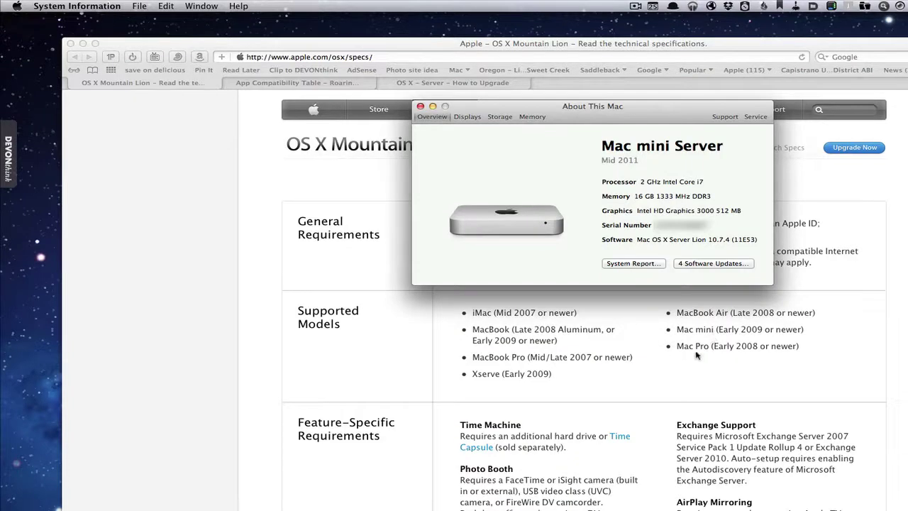
{"action": "left_click", "coordinate": [347, 43]}
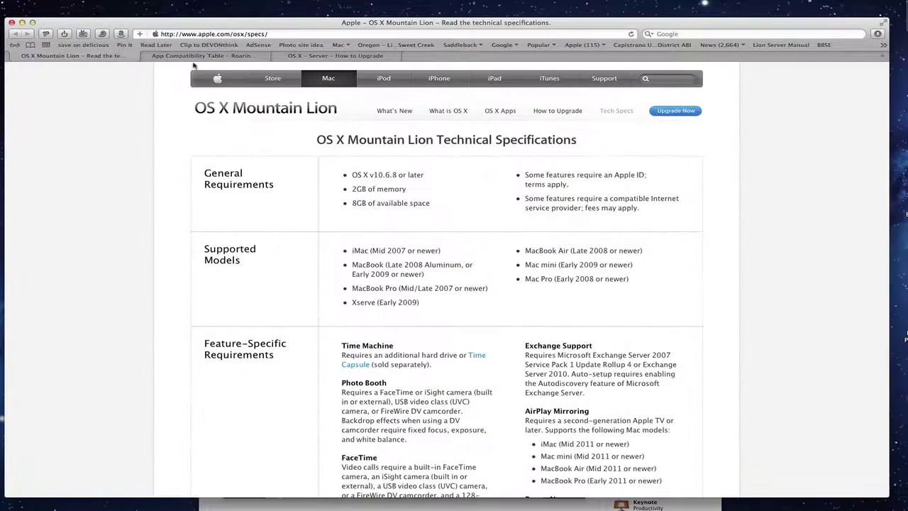
Open the RoaringApps App Compatibility Table and read the apps' Lion and Mountain Lion status notes.
{"action": "left_click", "coordinate": [276, 80]}
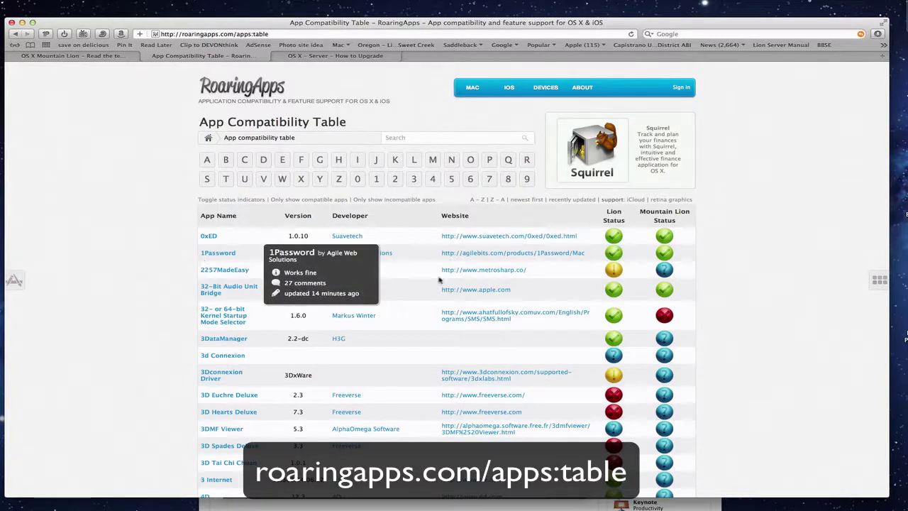
{"action": "mouse_move", "coordinate": [614, 257]}
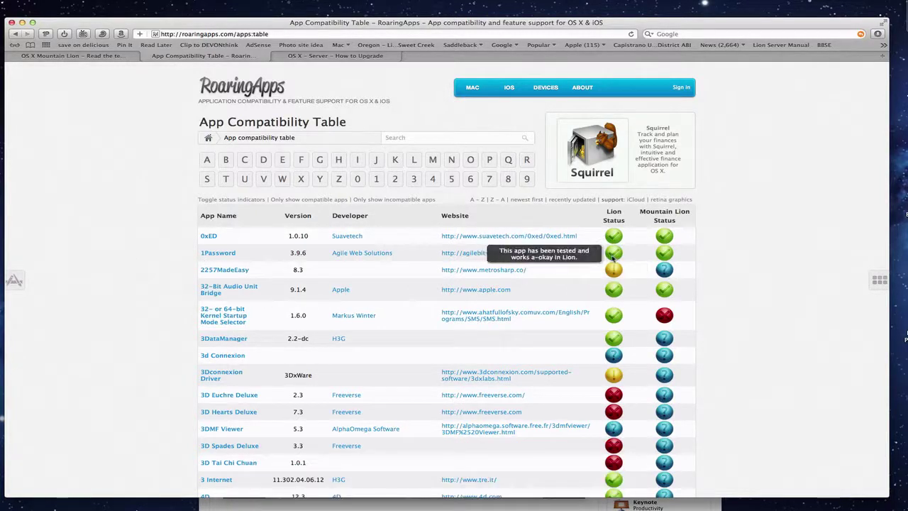
{"action": "mouse_move", "coordinate": [666, 256]}
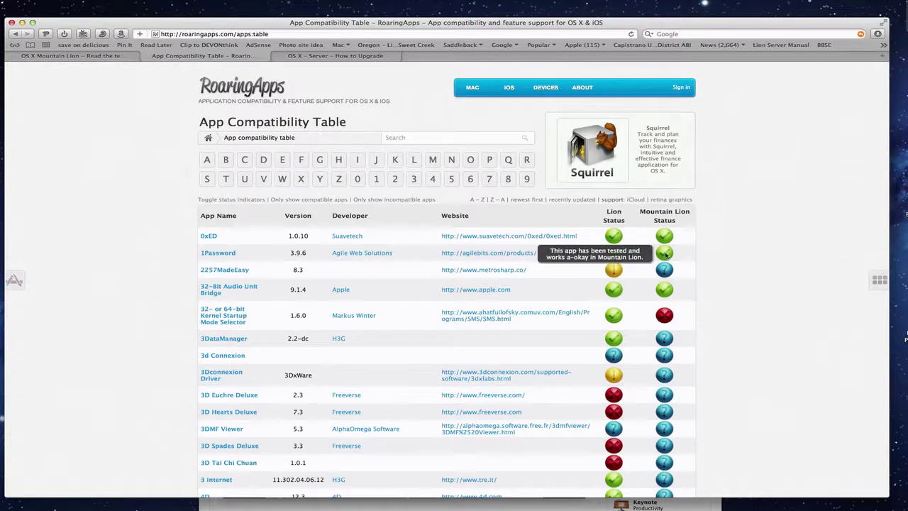
{"action": "mouse_move", "coordinate": [664, 276]}
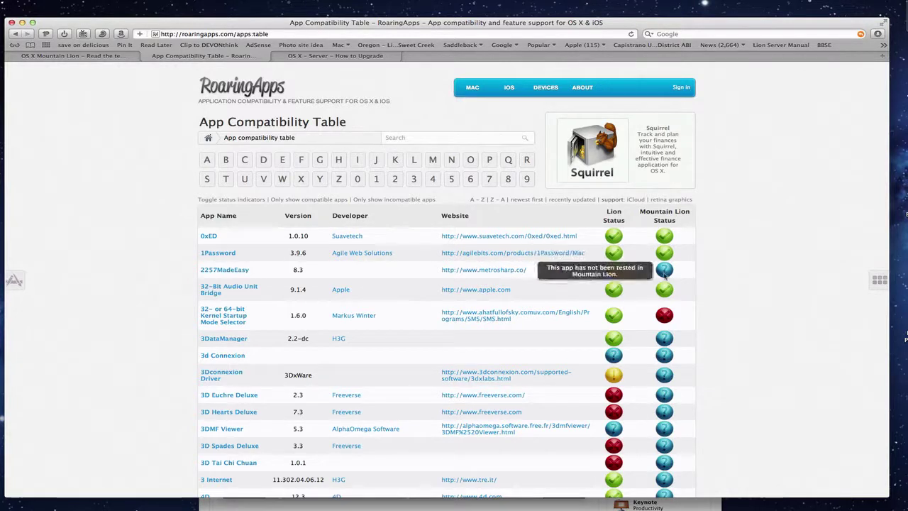
{"action": "mouse_move", "coordinate": [673, 318]}
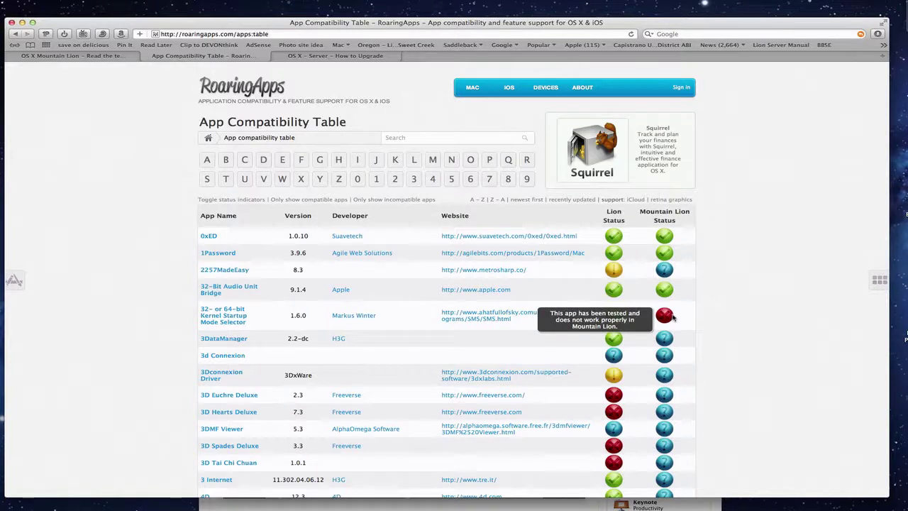
{"action": "mouse_move", "coordinate": [615, 272]}
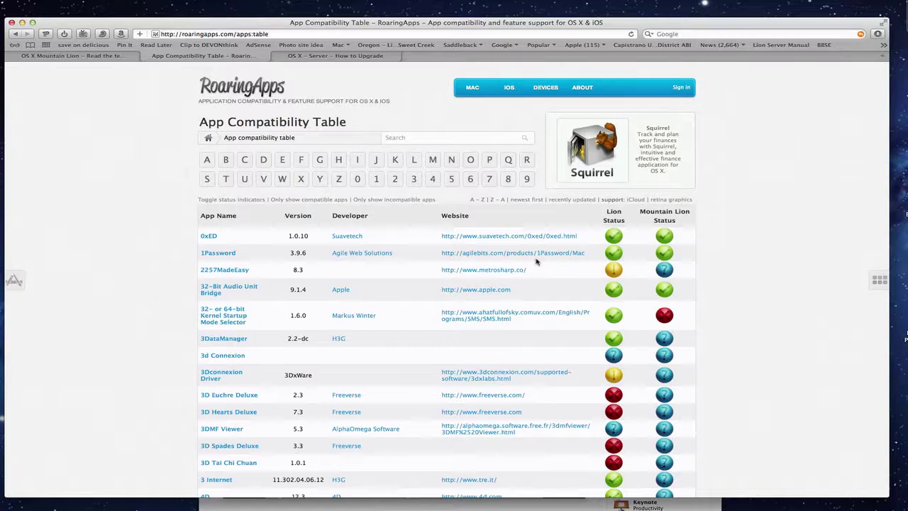
Hide Safari, open the System Report from About This Mac, and move its window to the screen top.
{"action": "left_click", "coordinate": [22, 23]}
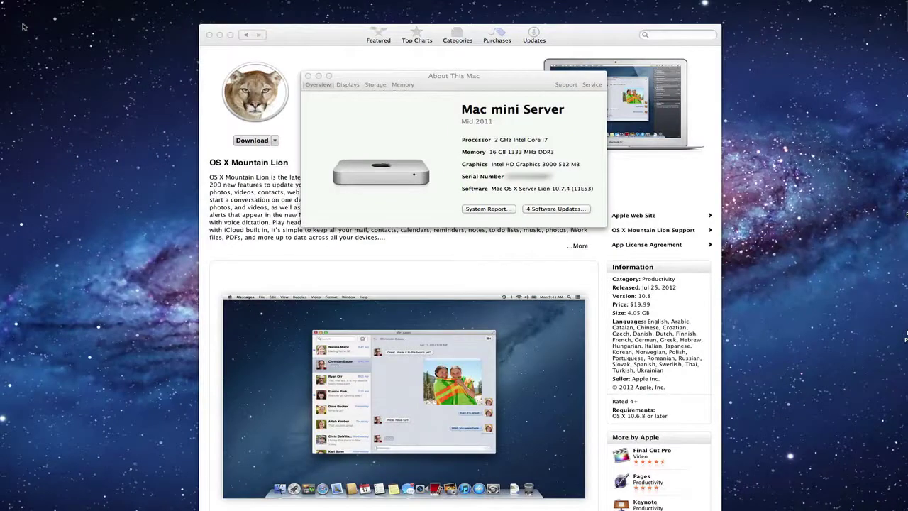
{"action": "left_click", "coordinate": [501, 82]}
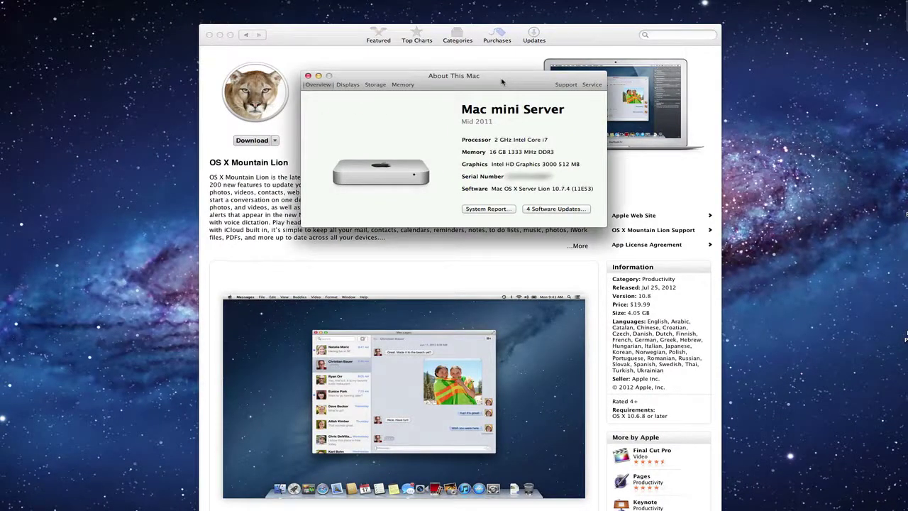
{"action": "left_click", "coordinate": [494, 209]}
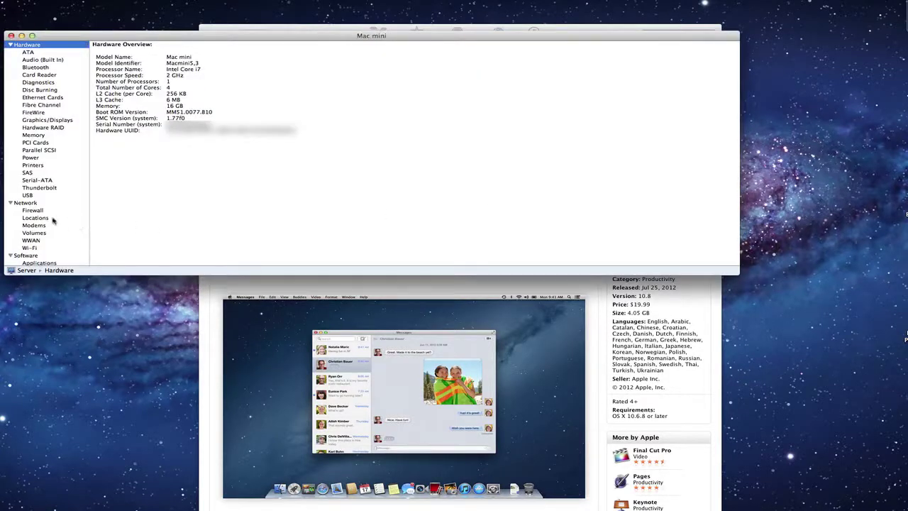
{"action": "left_click_drag", "start_coordinate": [428, 35], "coordinate": [501, 230]}
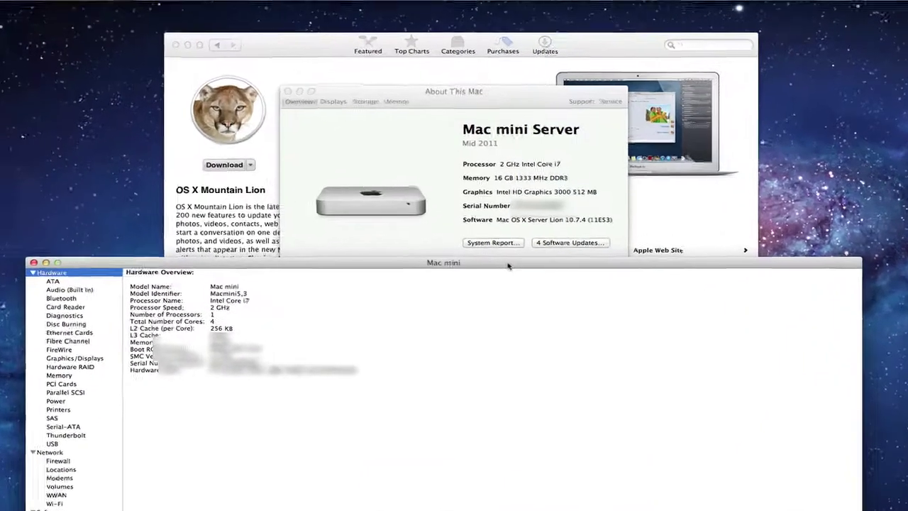
{"action": "left_click_drag", "start_coordinate": [508, 265], "coordinate": [519, 83]}
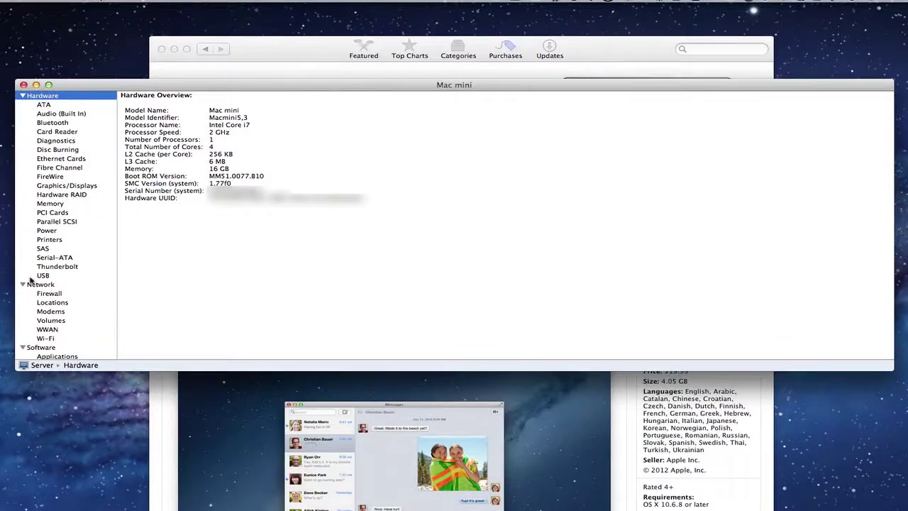
{"action": "scroll", "coordinate": [52, 302], "scroll_direction": "down", "scroll_amount": 2}
Review the installed applications sorted by Kind, then close System Information.
{"action": "left_click", "coordinate": [74, 338]}
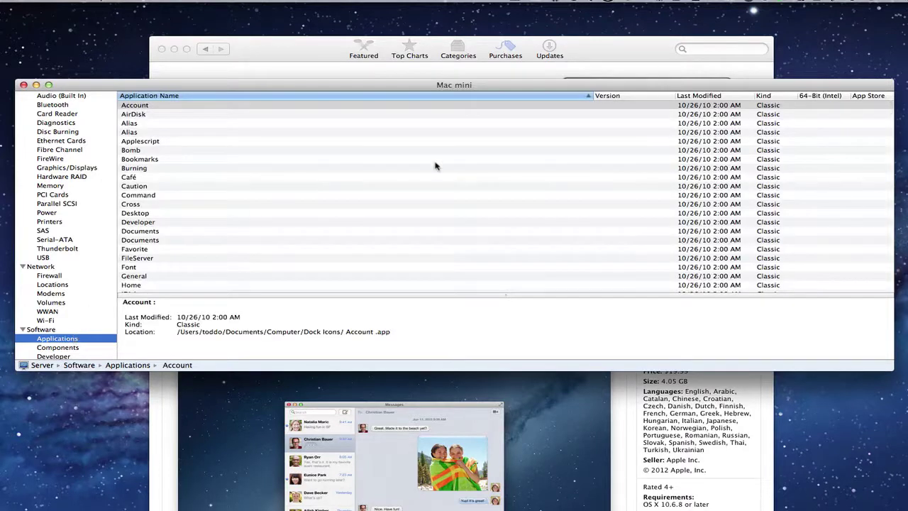
{"action": "left_click", "coordinate": [767, 96]}
{"action": "scroll", "coordinate": [776, 142], "scroll_direction": "down", "scroll_amount": 10}
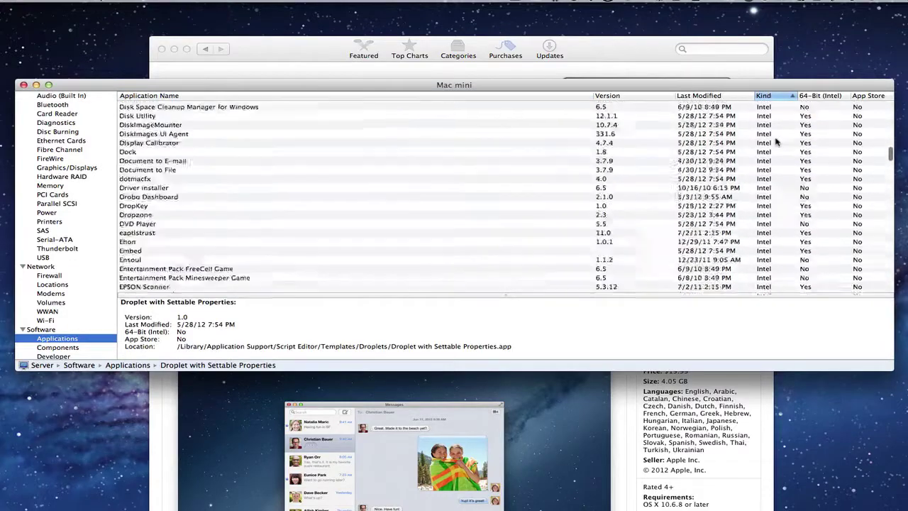
{"action": "scroll", "coordinate": [776, 142], "scroll_direction": "down", "scroll_amount": 20}
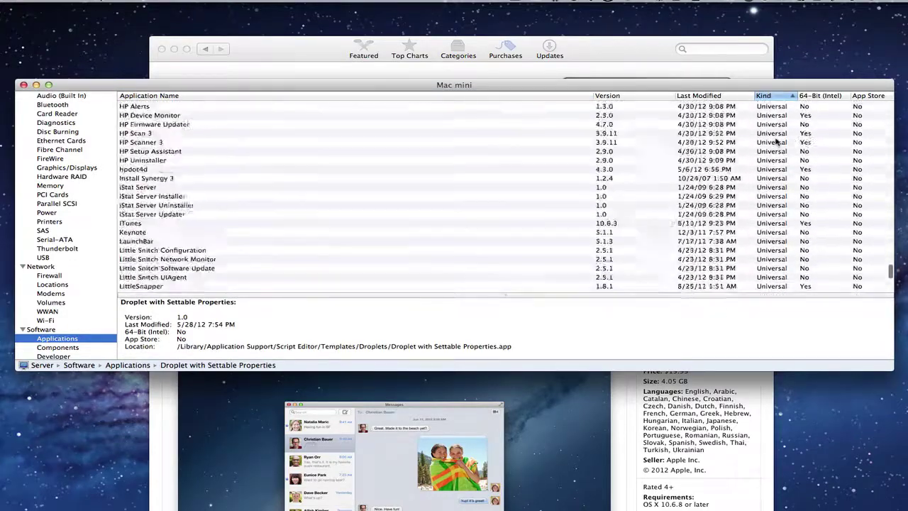
{"action": "scroll", "coordinate": [776, 142], "scroll_direction": "down", "scroll_amount": 13}
{"action": "scroll", "coordinate": [775, 142], "scroll_direction": "up", "scroll_amount": 14}
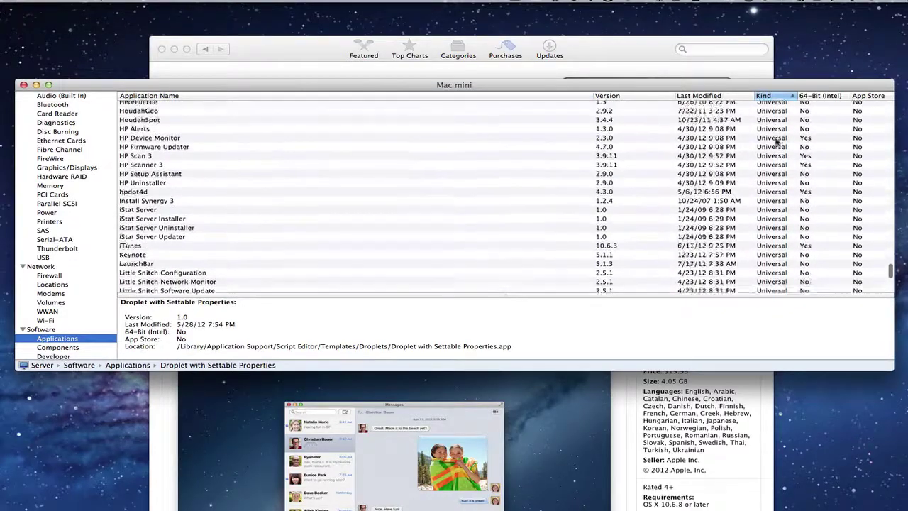
{"action": "scroll", "coordinate": [775, 142], "scroll_direction": "up", "scroll_amount": 12}
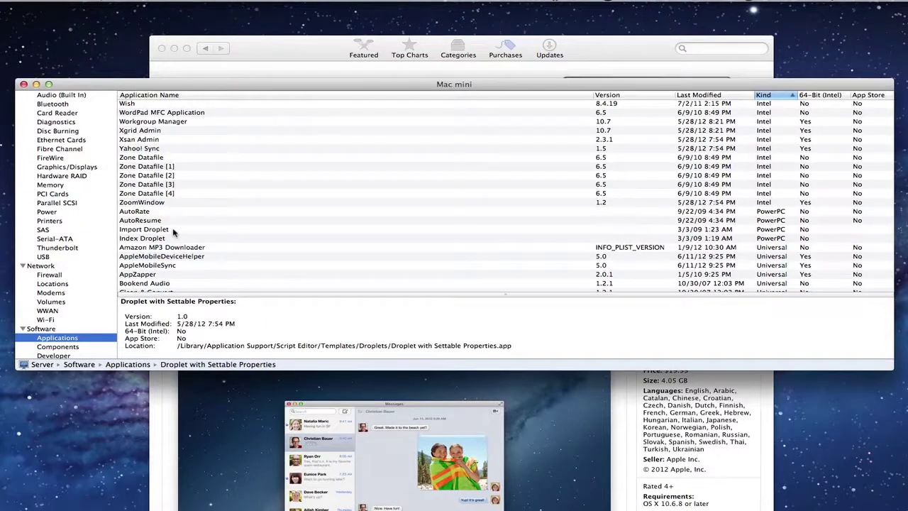
{"action": "left_click", "coordinate": [23, 85]}
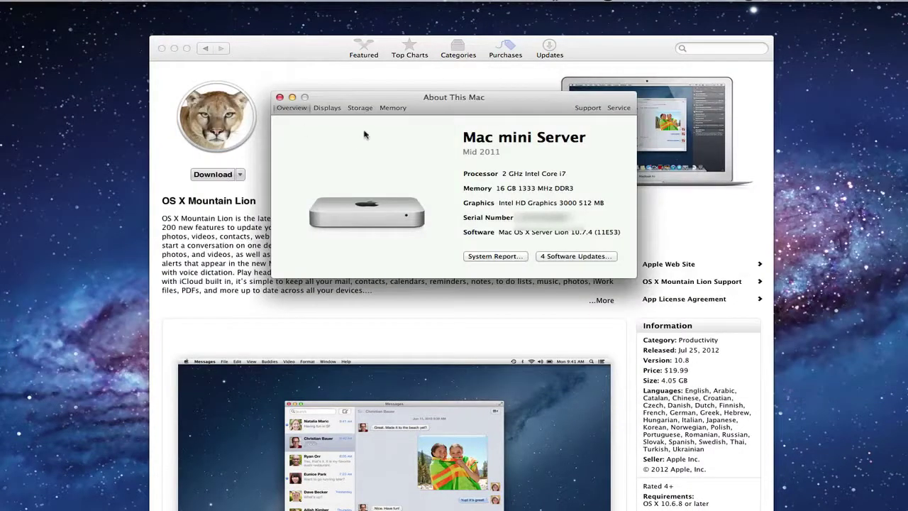
Close the About This Mac window.
{"action": "left_click", "coordinate": [280, 98]}
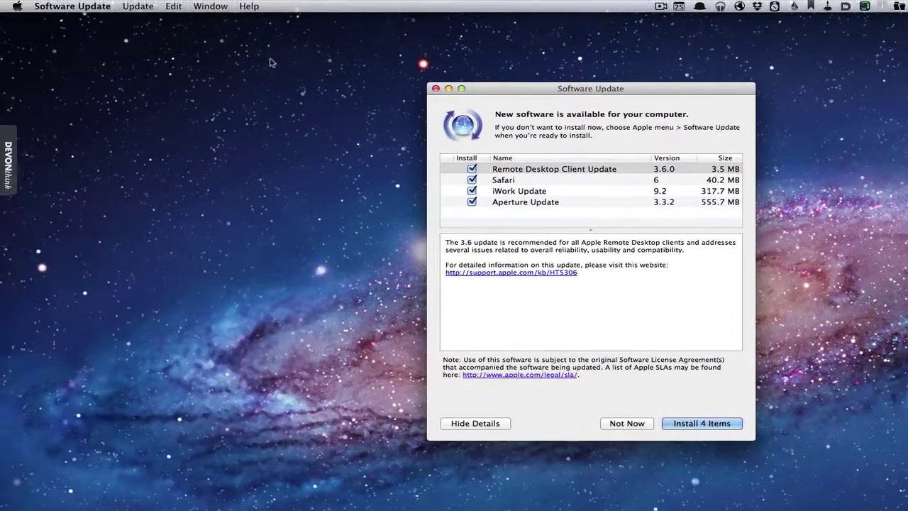
Review the Safari, iWork and Aperture update details, then install all four updates.
{"action": "left_click", "coordinate": [17, 6]}
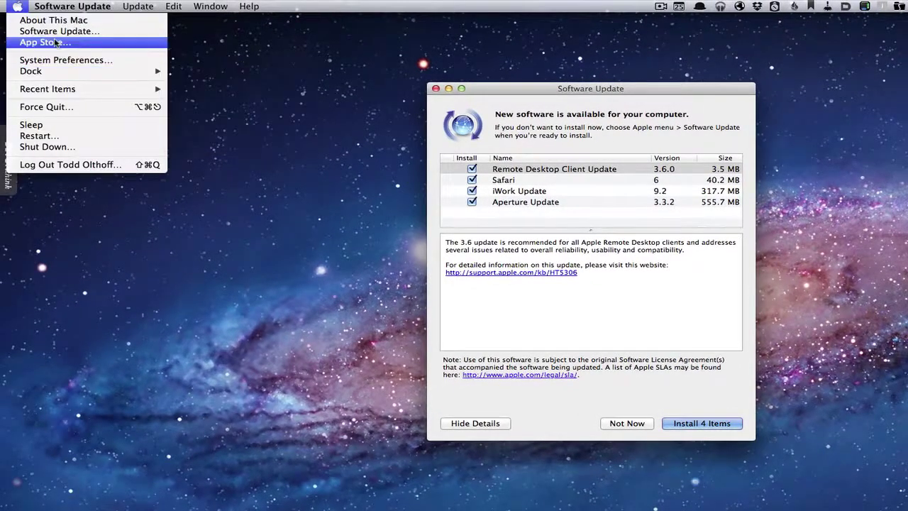
{"action": "left_click", "coordinate": [534, 91]}
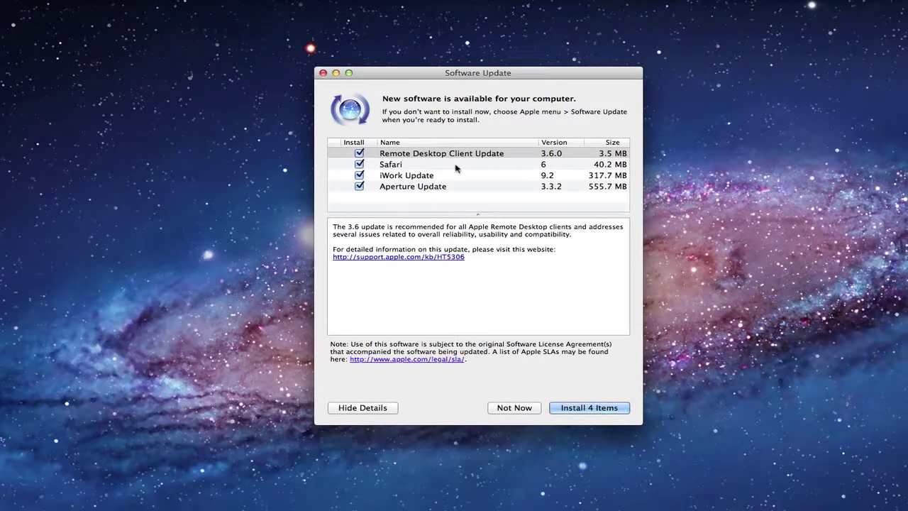
{"action": "left_click", "coordinate": [401, 165]}
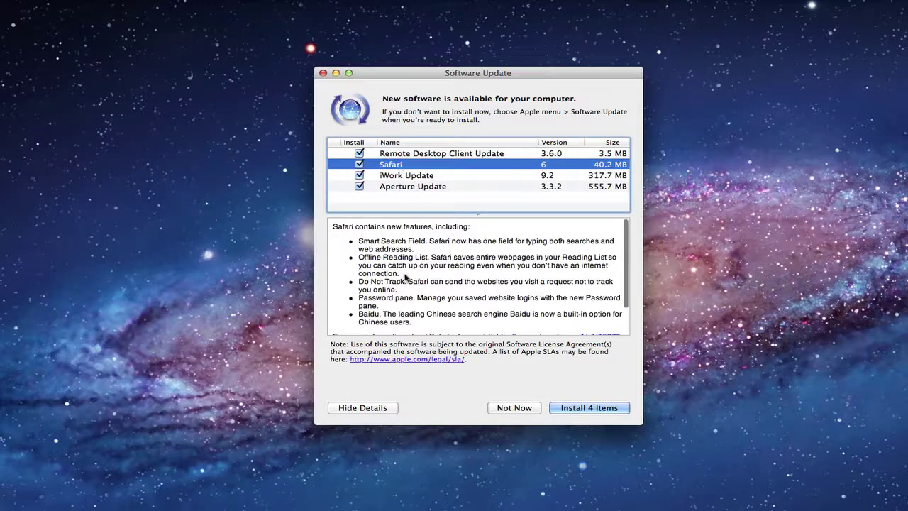
{"action": "scroll", "coordinate": [404, 276], "scroll_direction": "down", "scroll_amount": 3}
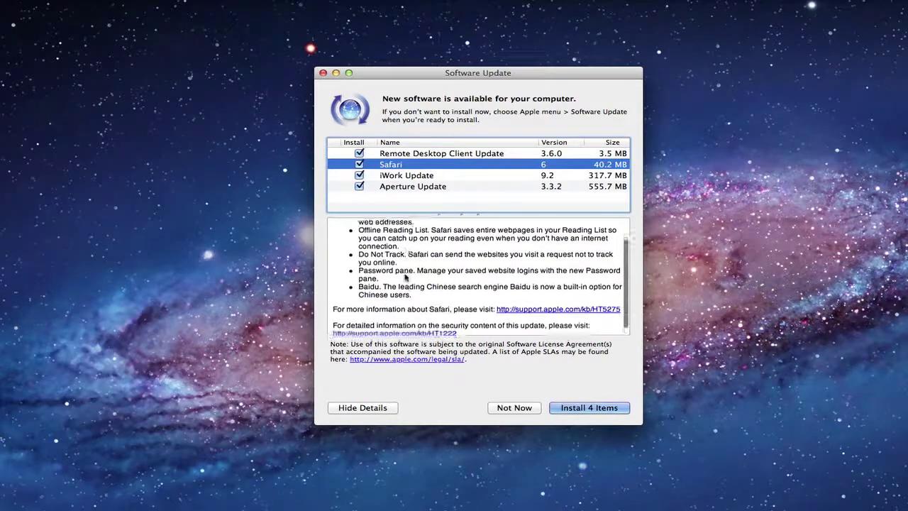
{"action": "left_click", "coordinate": [408, 175]}
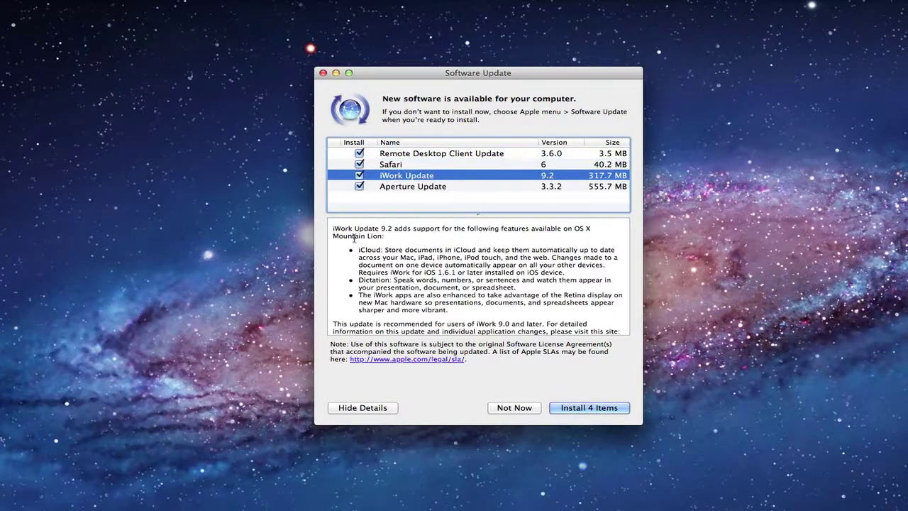
{"action": "left_click", "coordinate": [398, 188]}
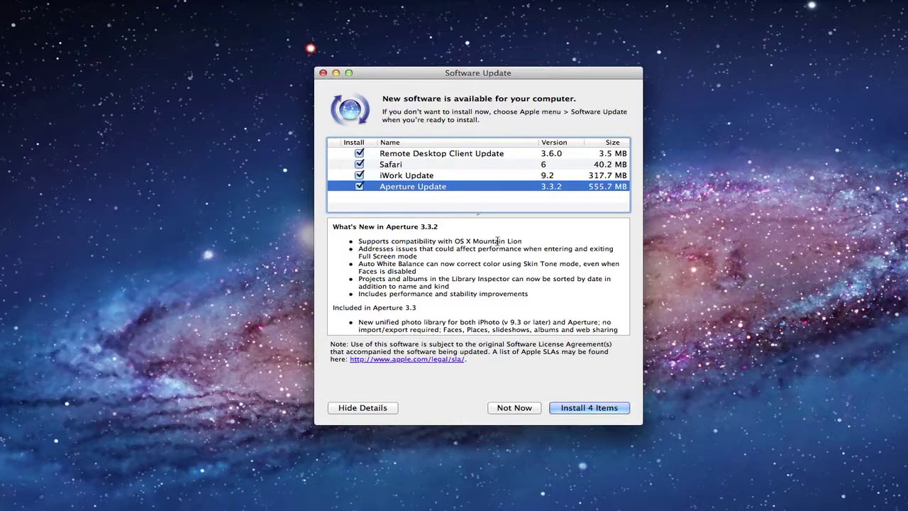
{"action": "left_click", "coordinate": [591, 408]}
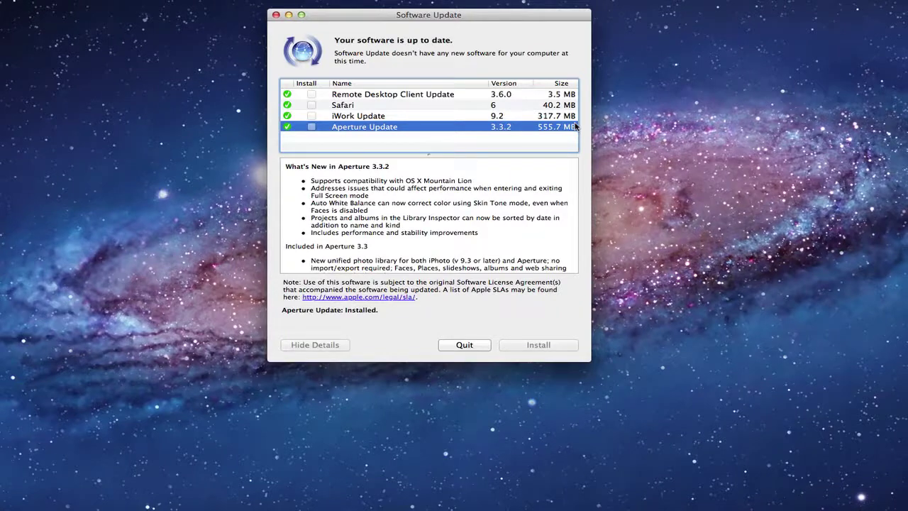
Close the up-to-date Software Update window.
{"action": "left_click", "coordinate": [276, 15]}
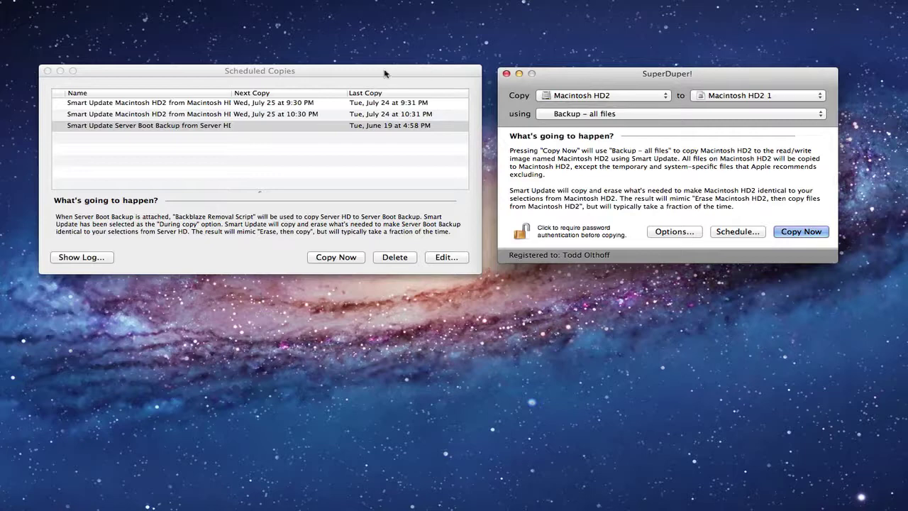
Set SuperDuper! to copy Server HD to Server Boot Backup with 'Backup - all files', then confirm the options.
{"action": "left_click", "coordinate": [350, 72]}
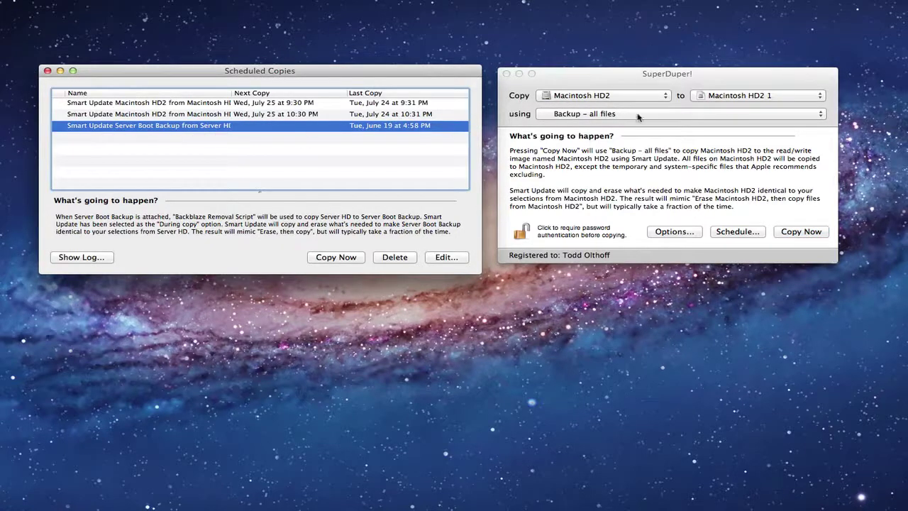
{"action": "left_click", "coordinate": [666, 97]}
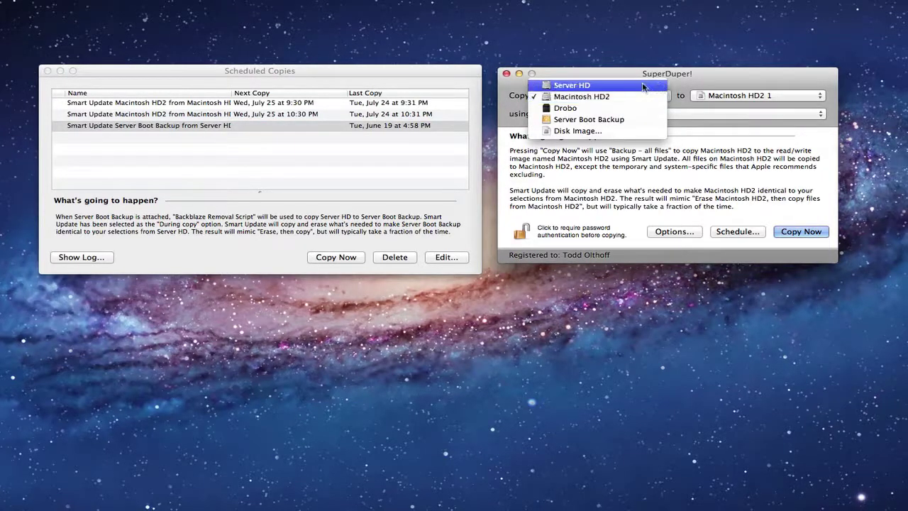
{"action": "left_click", "coordinate": [643, 87]}
{"action": "left_click", "coordinate": [820, 96]}
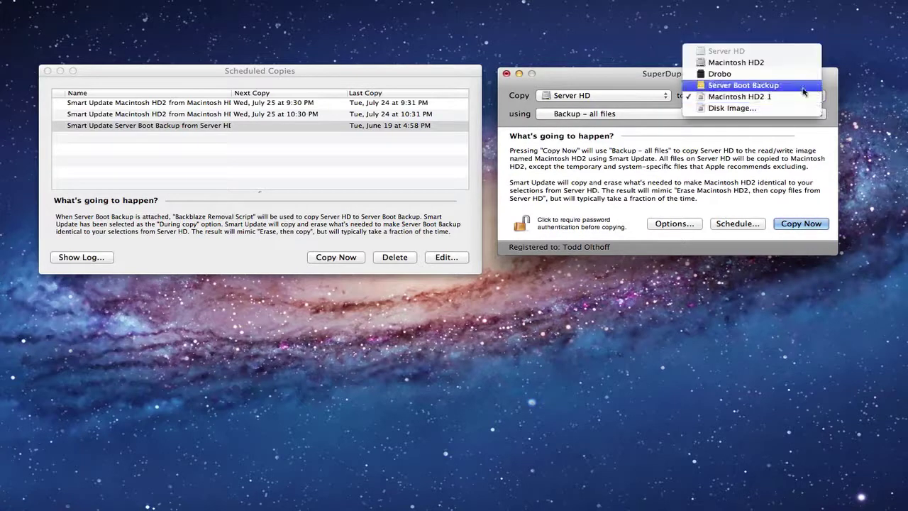
{"action": "left_click", "coordinate": [805, 85]}
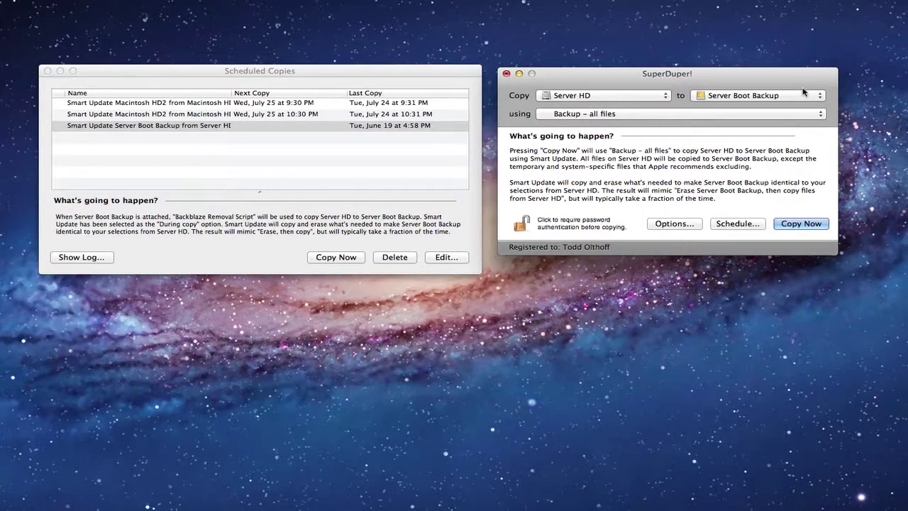
{"action": "left_click", "coordinate": [822, 115]}
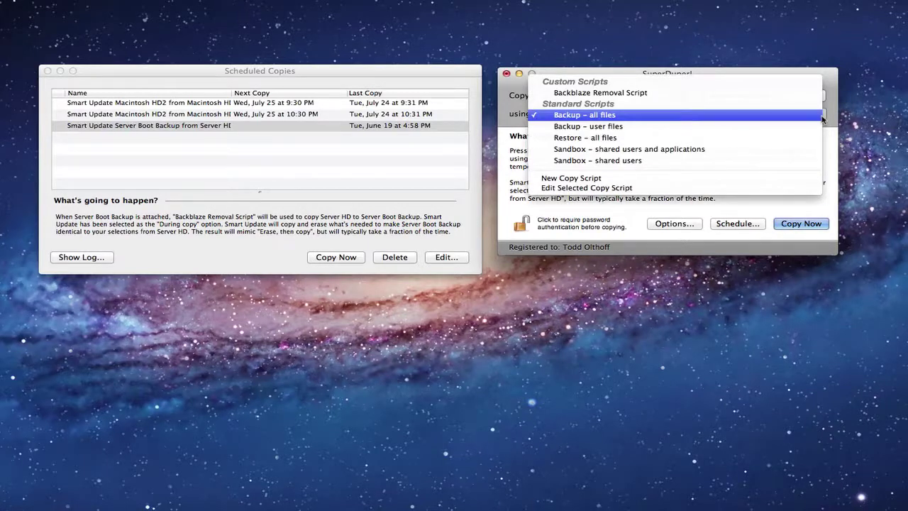
{"action": "left_click", "coordinate": [829, 117]}
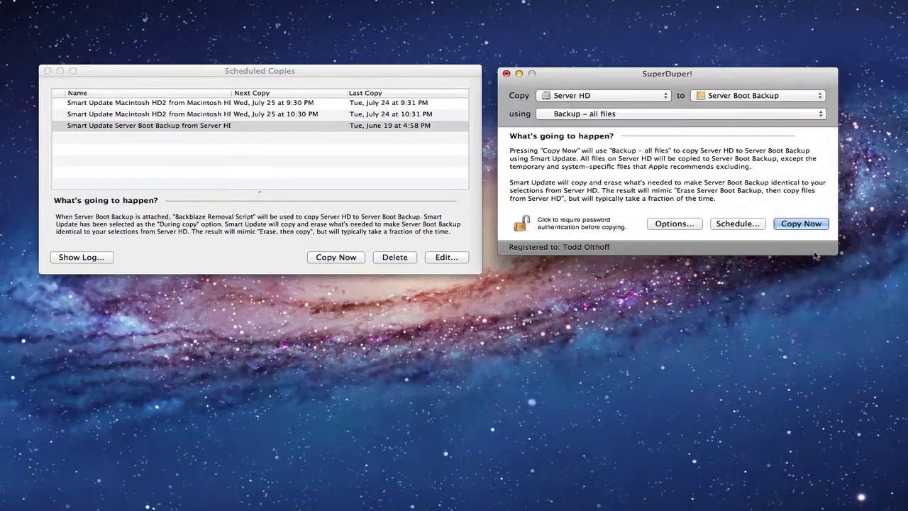
{"action": "left_click", "coordinate": [674, 225]}
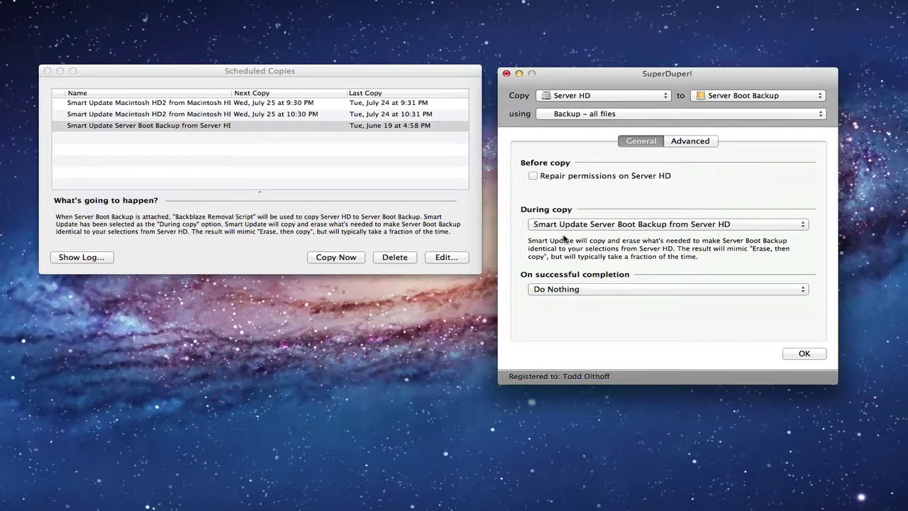
{"action": "left_click", "coordinate": [804, 357]}
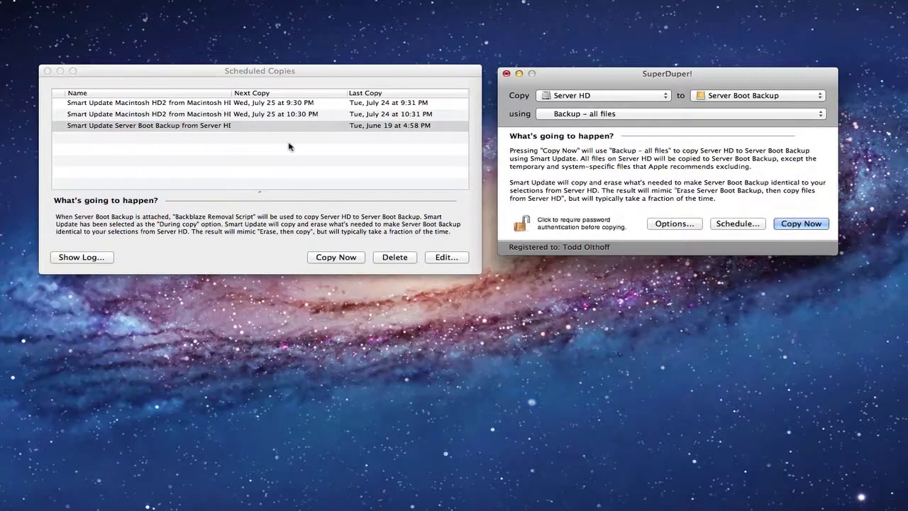
{"action": "left_click", "coordinate": [242, 128]}
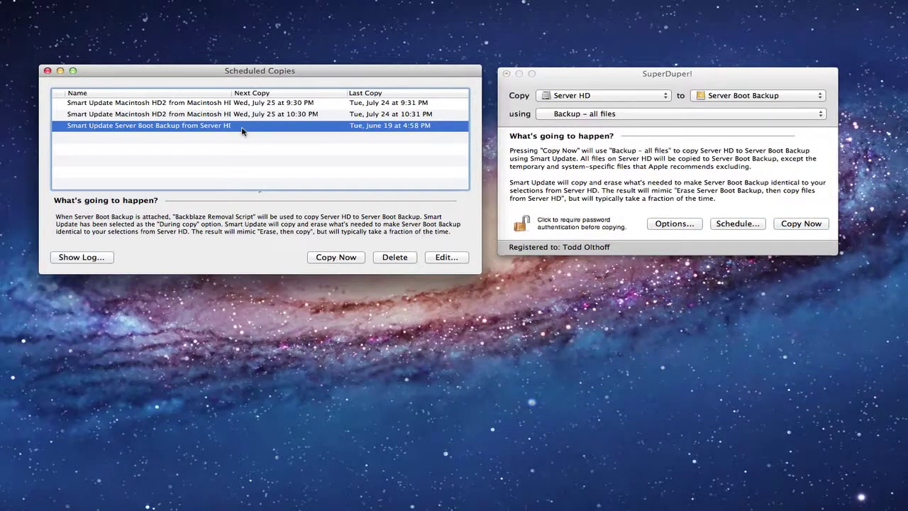
Run the Server Boot Backup scheduled copy now.
{"action": "left_click", "coordinate": [337, 257]}
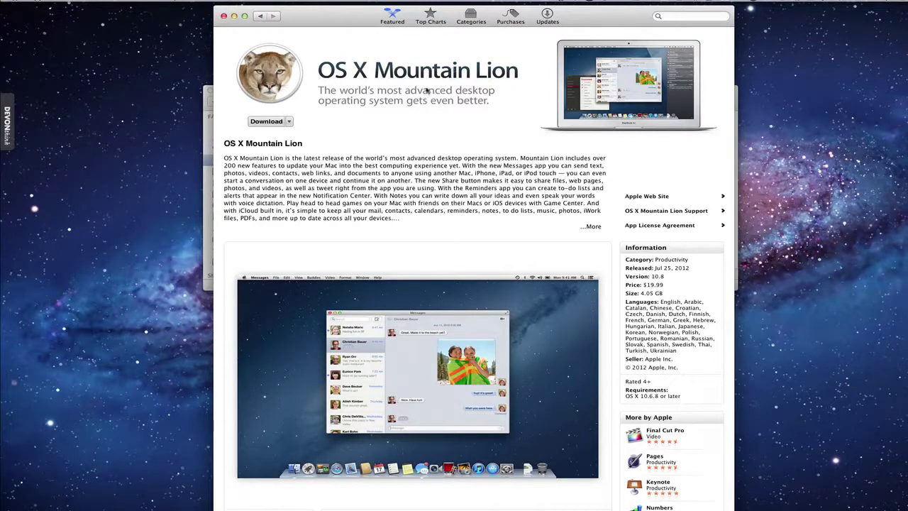
Start downloading OS X Mountain Lion from its App Store page.
{"action": "left_click", "coordinate": [272, 122]}
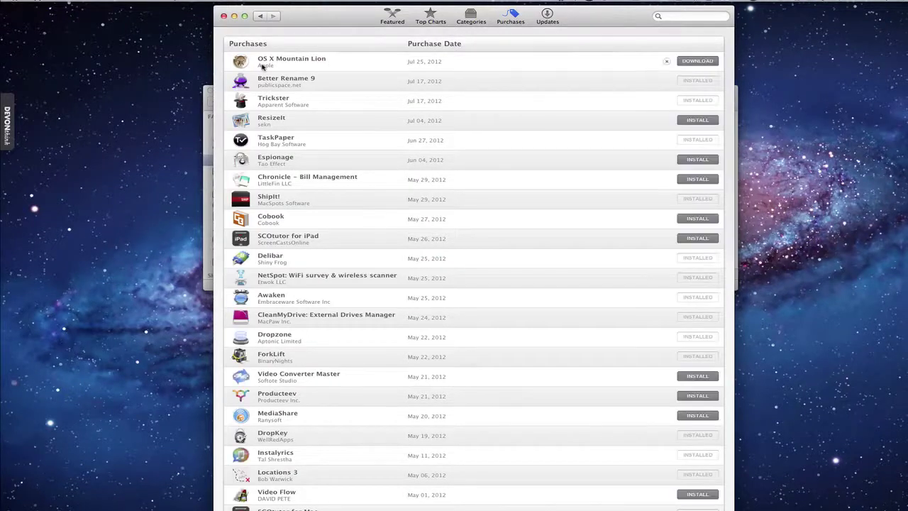
Sign in with the Apple ID password to download Mountain Lion, pause at 40.92 MB, hide the store.
{"action": "left_click", "coordinate": [700, 62]}
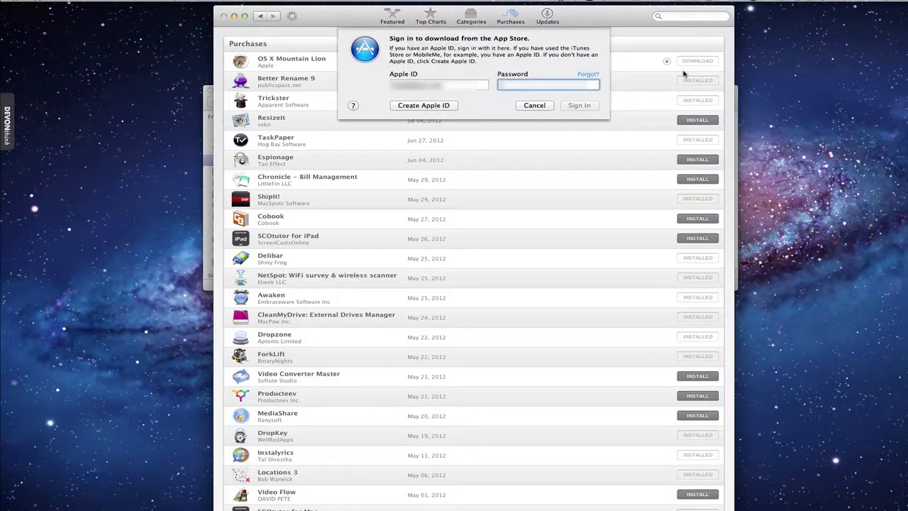
{"action": "type", "text": "••••••"}
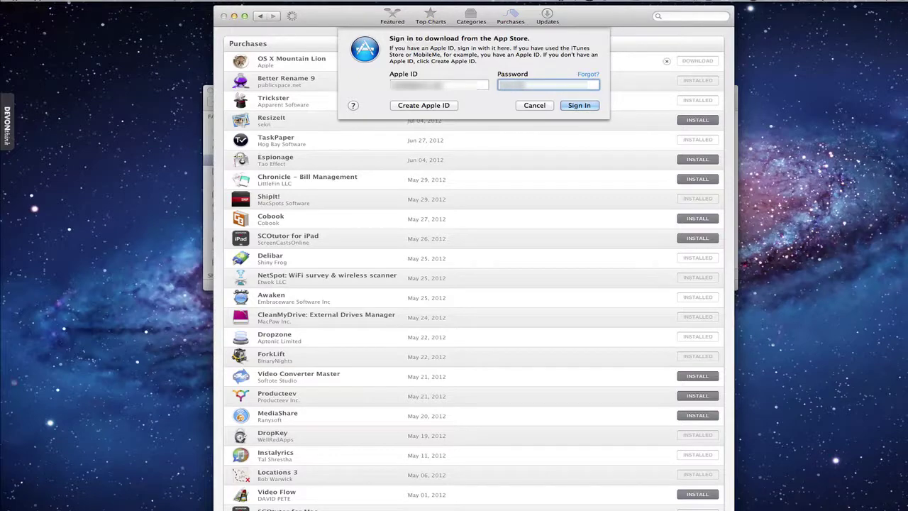
{"action": "key", "text": "Return"}
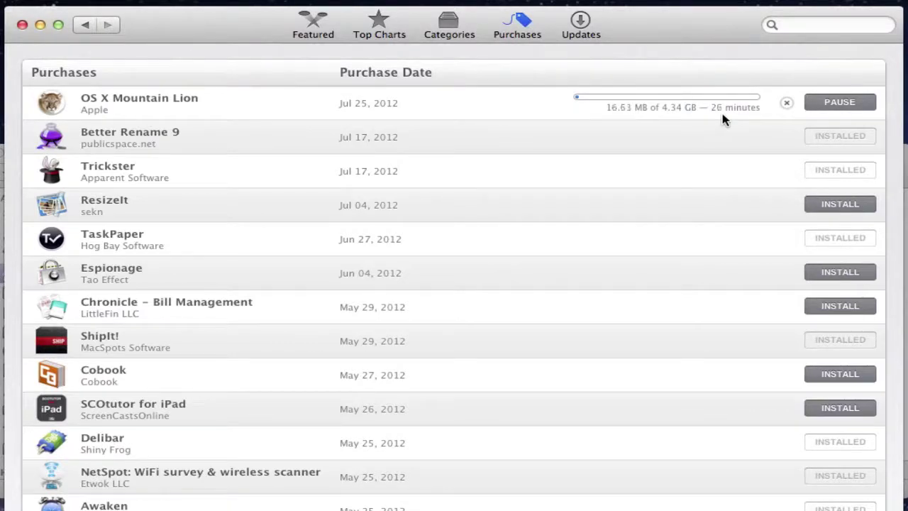
{"action": "left_click", "coordinate": [827, 105]}
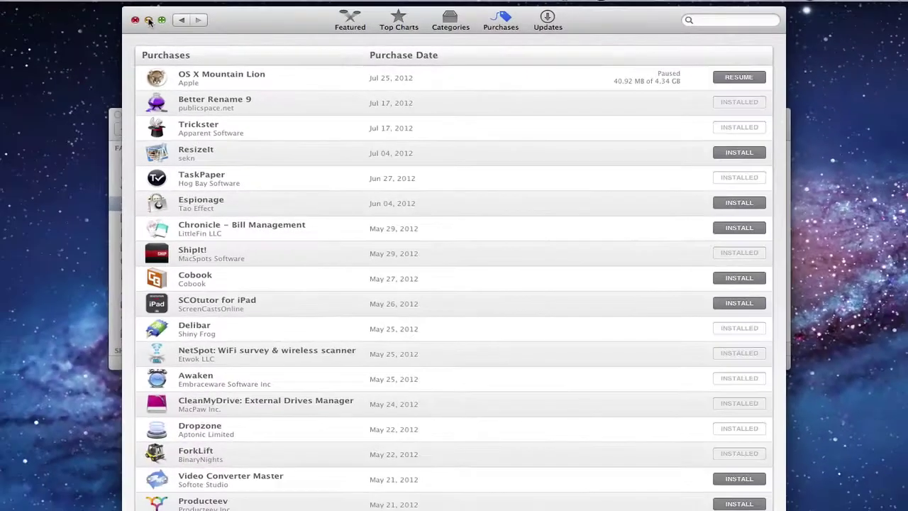
{"action": "left_click", "coordinate": [148, 20]}
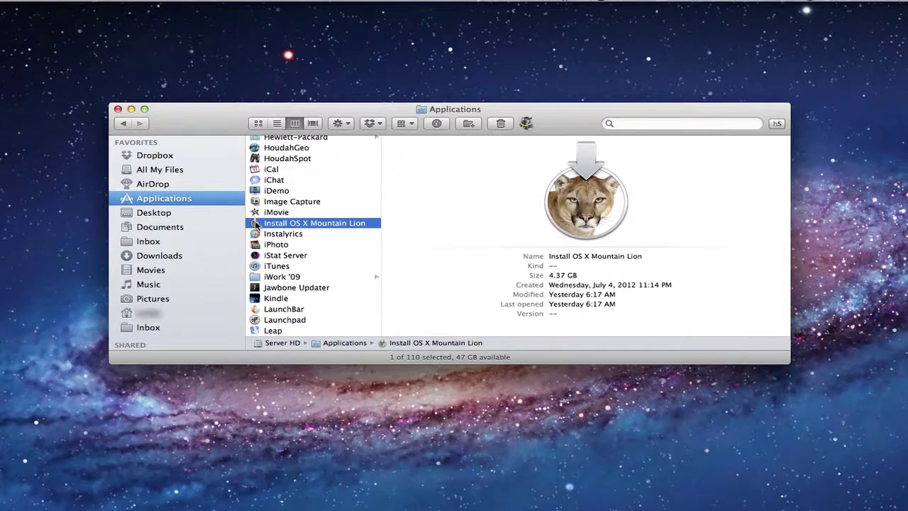
Launch Install OS X Mountain Lion and place its window below the Applications window.
{"action": "double_click", "coordinate": [257, 224]}
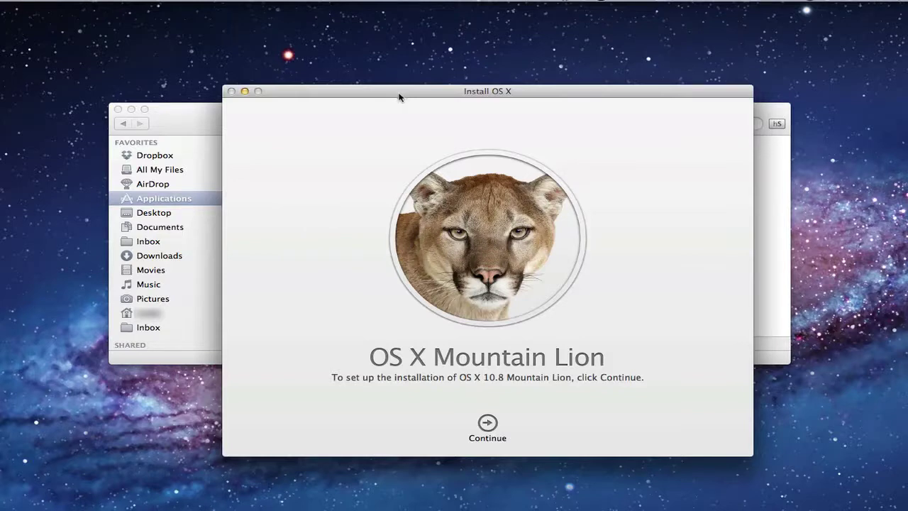
{"action": "left_click_drag", "start_coordinate": [404, 93], "coordinate": [386, 363]}
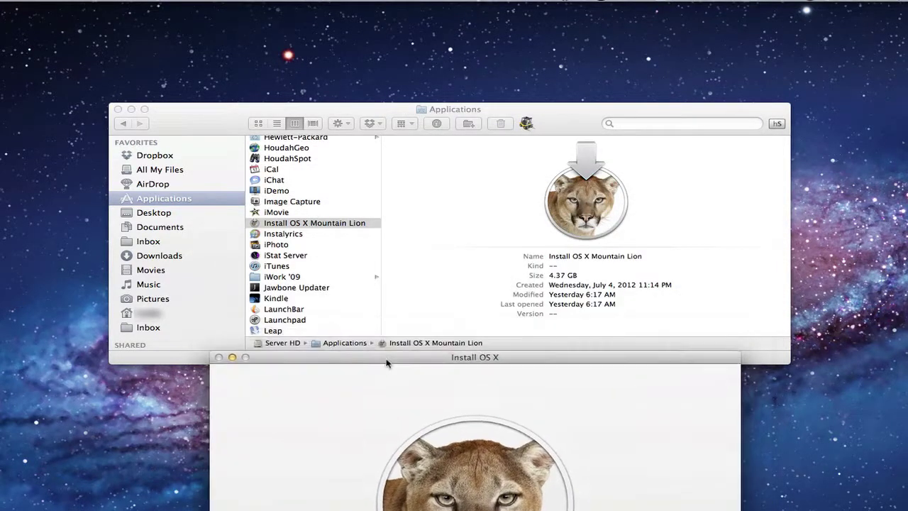
{"action": "left_click_drag", "start_coordinate": [568, 117], "coordinate": [565, 84]}
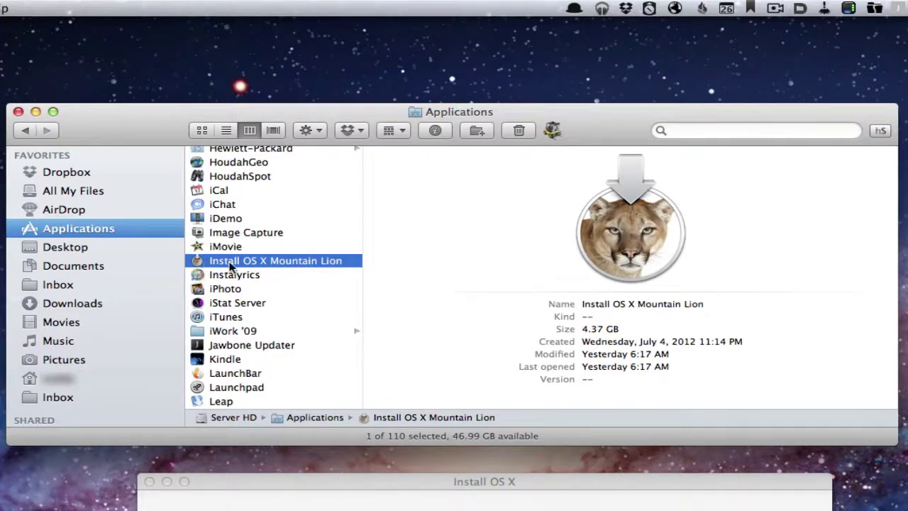
Show the package contents of the Install OS X Mountain Lion app.
{"action": "left_click", "coordinate": [230, 266]}
{"action": "key", "text": "Escape"}
{"action": "right_click", "coordinate": [221, 265]}
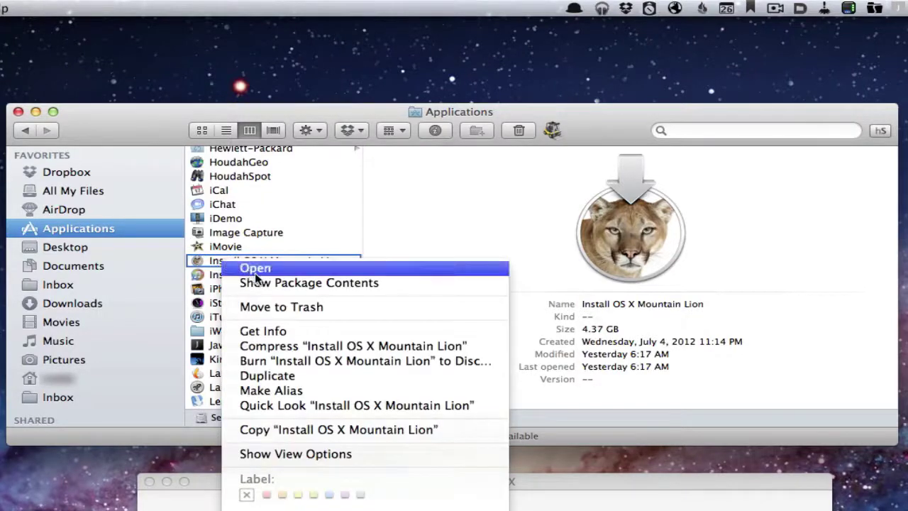
{"action": "left_click", "coordinate": [263, 283]}
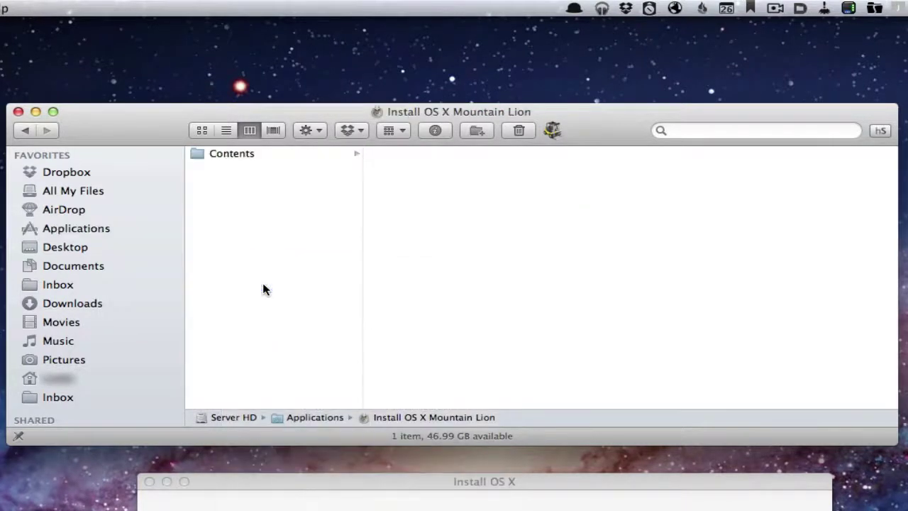
Copy InstallESD.dmg from the package's Contents > SharedSupport folder.
{"action": "left_click", "coordinate": [241, 155]}
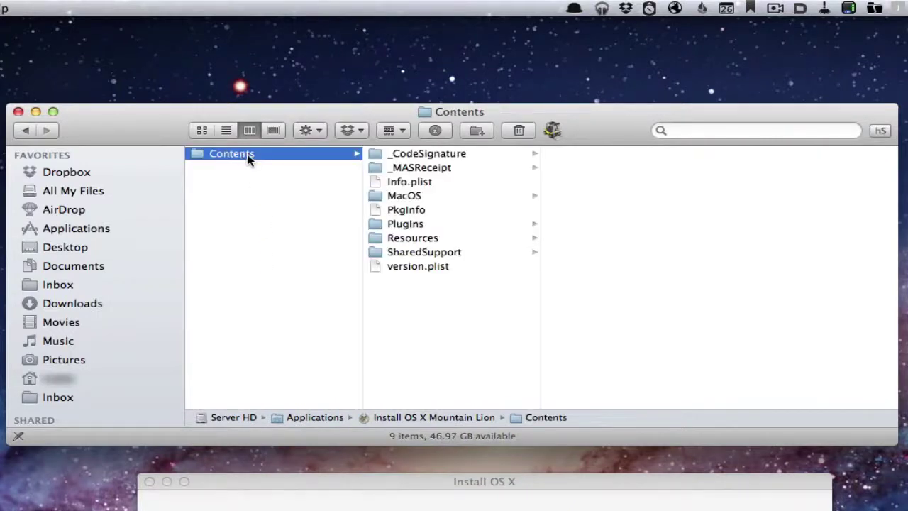
{"action": "left_click", "coordinate": [465, 252]}
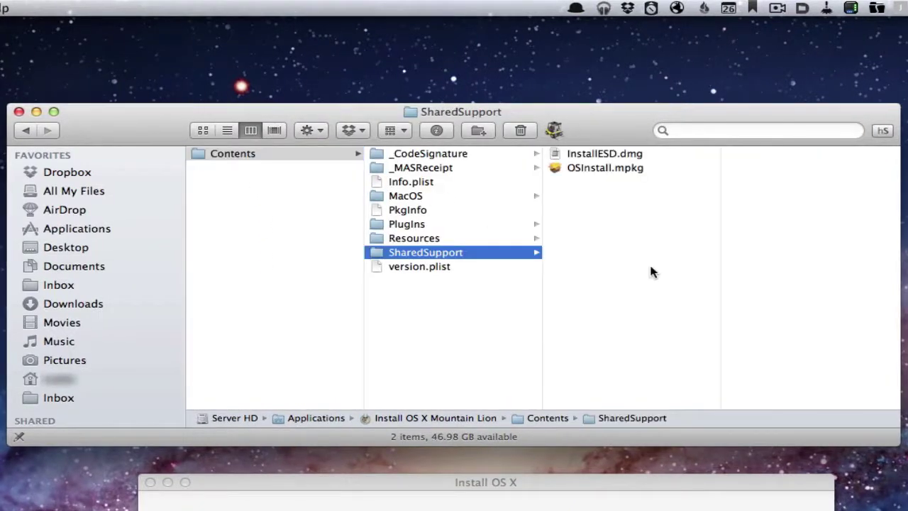
{"action": "left_click", "coordinate": [557, 156]}
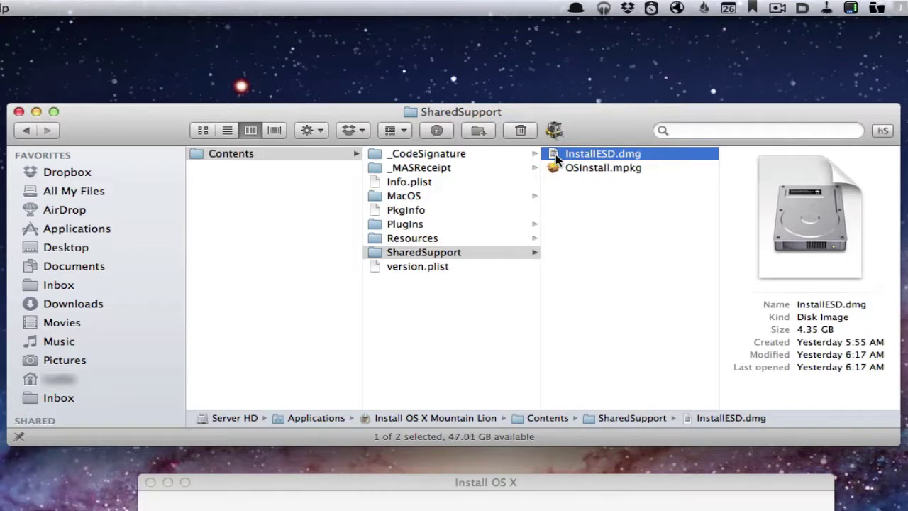
{"action": "right_click", "coordinate": [555, 154]}
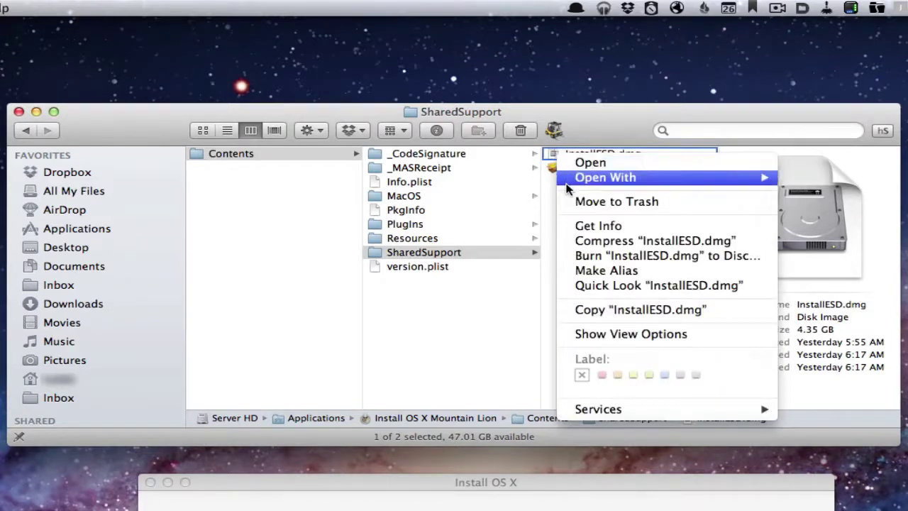
{"action": "left_click", "coordinate": [614, 311]}
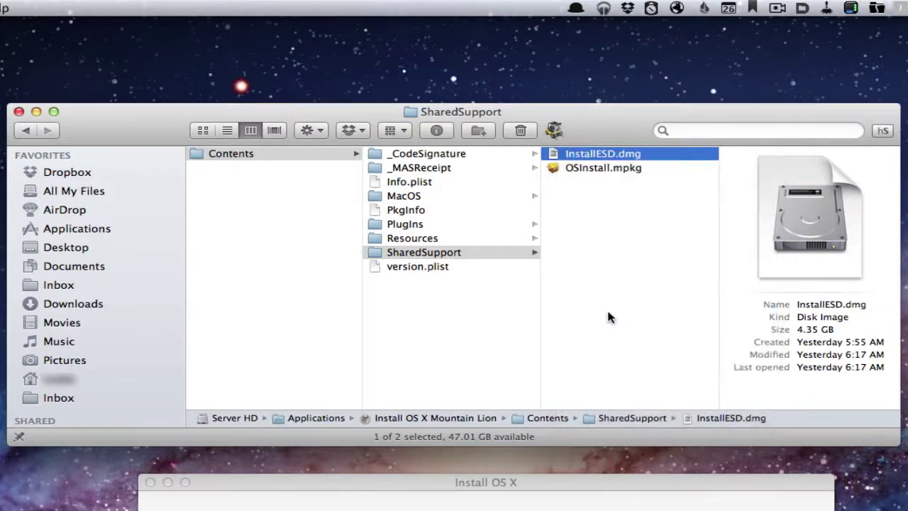
Browse the Drobo drive's contents, including its Software Updates folder.
{"action": "scroll", "coordinate": [94, 324], "scroll_direction": "down", "scroll_amount": 1}
{"action": "scroll", "coordinate": [95, 324], "scroll_direction": "down", "scroll_amount": 6}
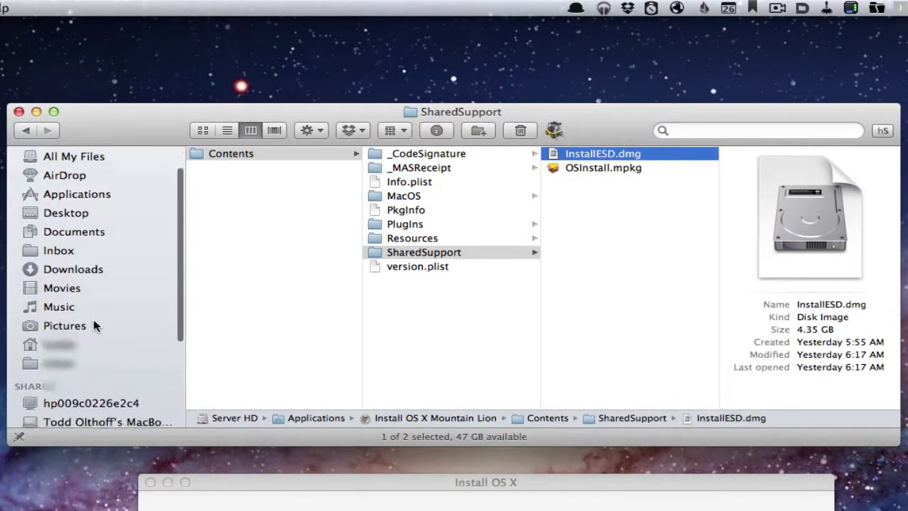
{"action": "scroll", "coordinate": [94, 324], "scroll_direction": "down", "scroll_amount": 3}
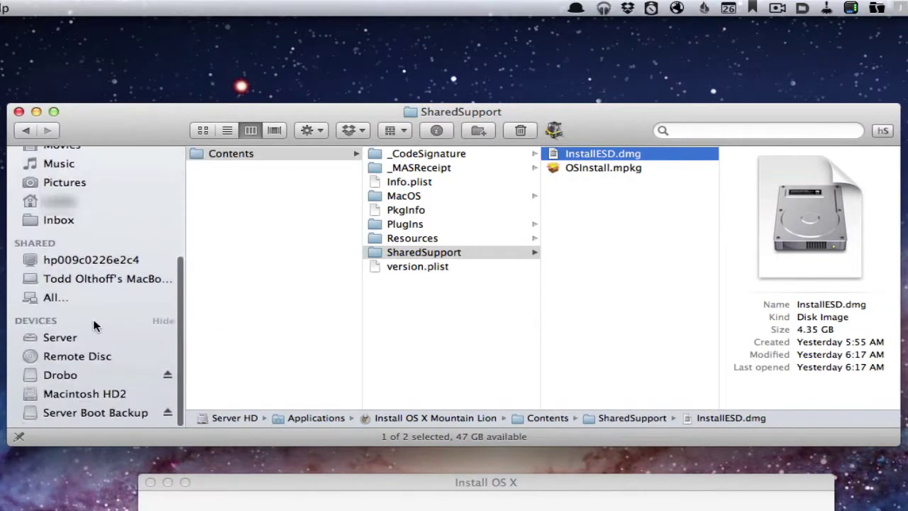
{"action": "left_click", "coordinate": [61, 382]}
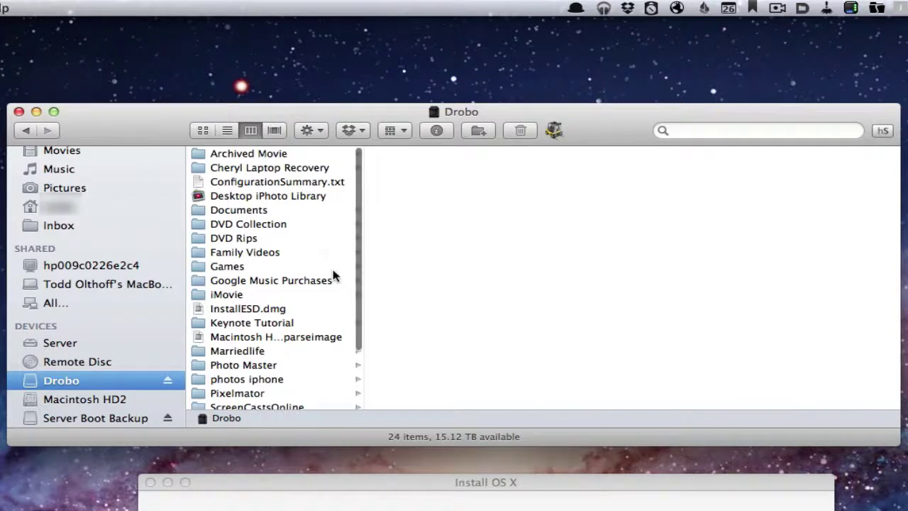
{"action": "scroll", "coordinate": [316, 319], "scroll_direction": "down", "scroll_amount": 5}
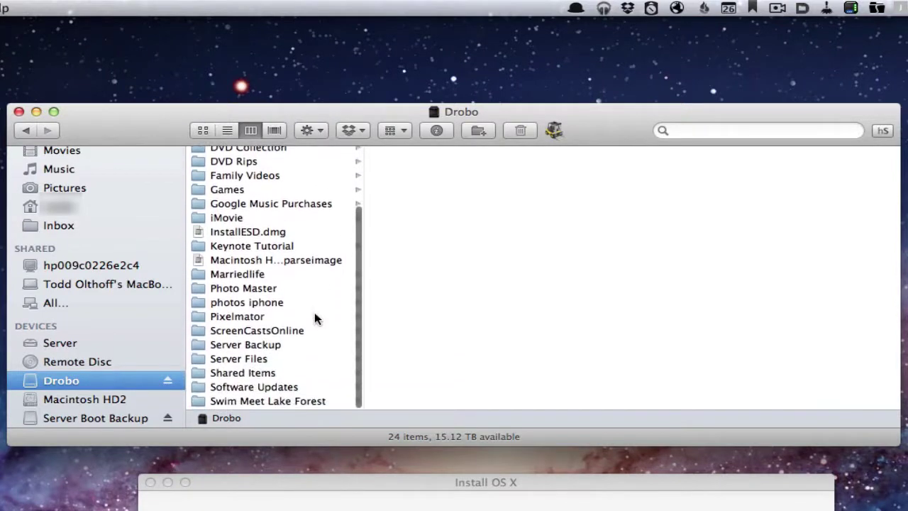
{"action": "left_click", "coordinate": [272, 394]}
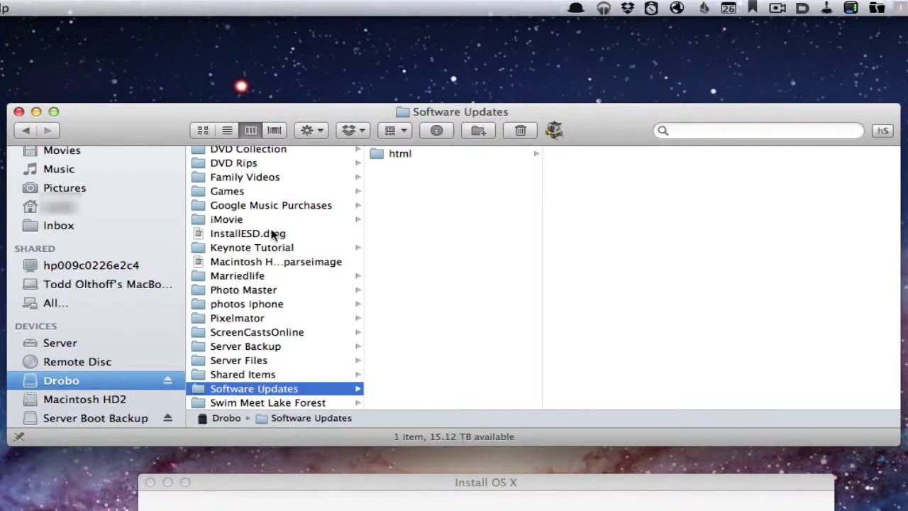
Paste InstallESD.dmg into the Drobo's Documents folder, starting the 4.35 GB copy.
{"action": "scroll", "coordinate": [241, 213], "scroll_direction": "up", "scroll_amount": 4}
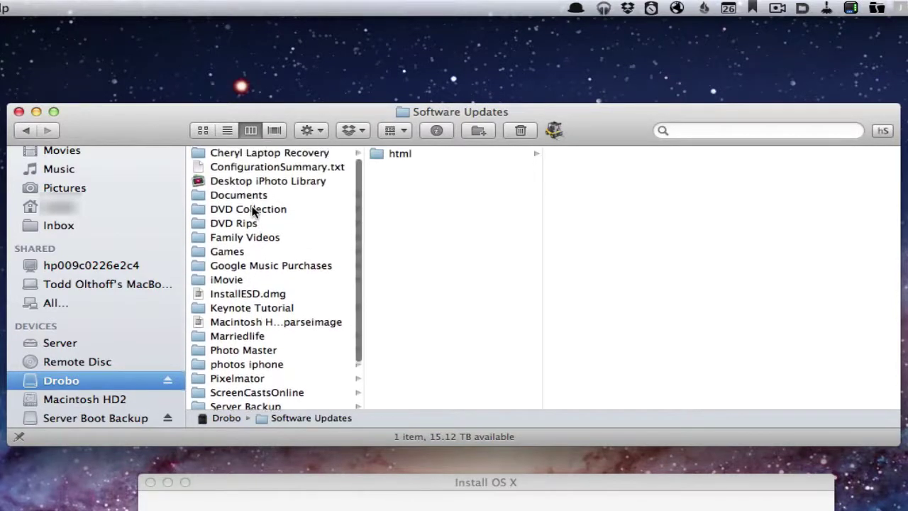
{"action": "scroll", "coordinate": [245, 211], "scroll_direction": "up", "scroll_amount": 1}
{"action": "left_click", "coordinate": [239, 210]}
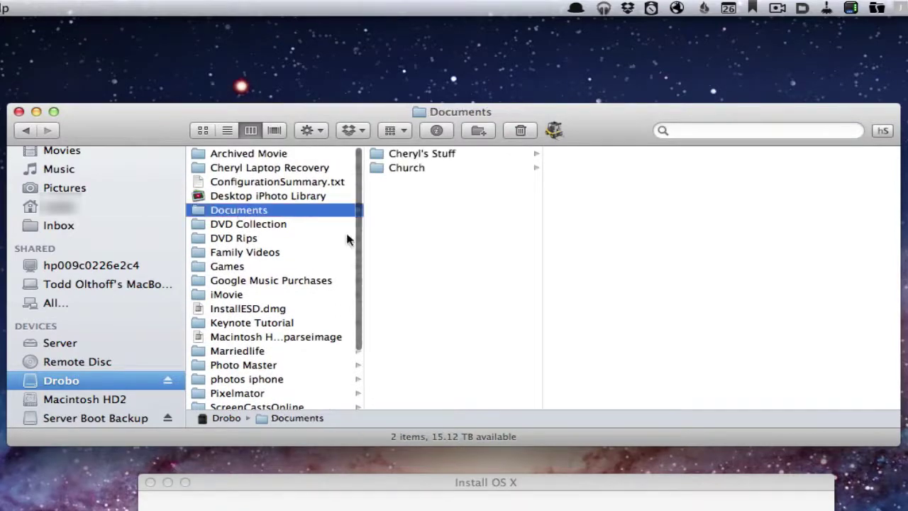
{"action": "right_click", "coordinate": [420, 244]}
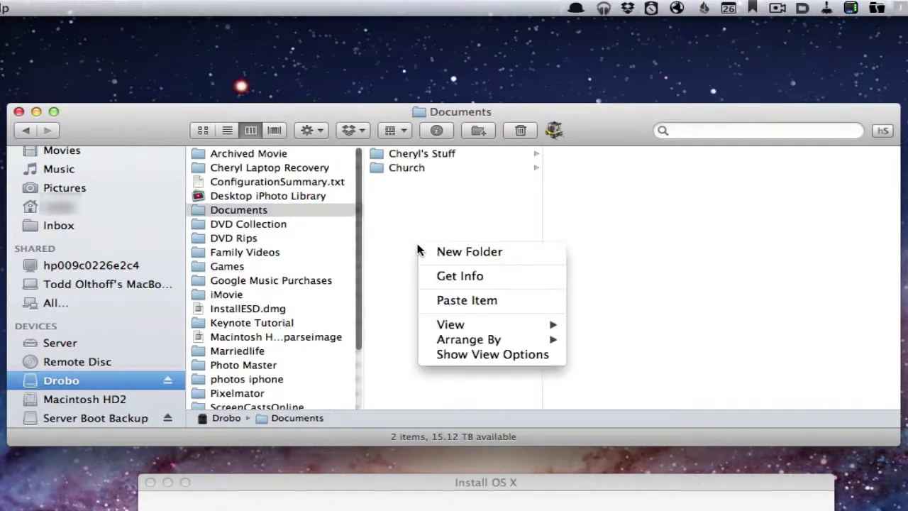
{"action": "left_click", "coordinate": [461, 300]}
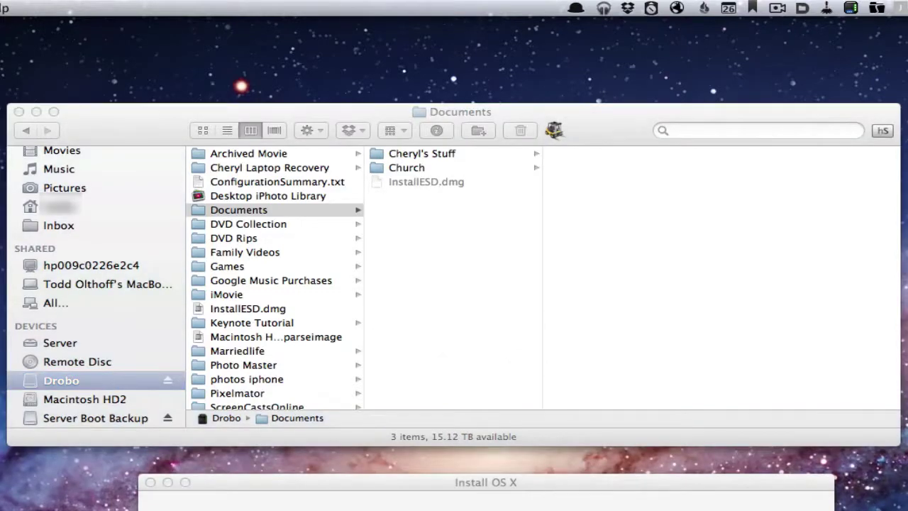
{"action": "left_click_drag", "start_coordinate": [420, 364], "coordinate": [404, 328]}
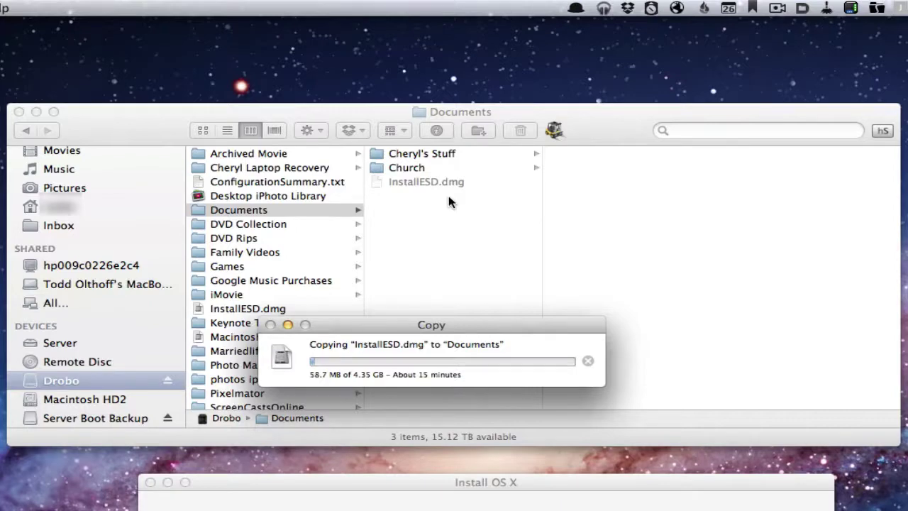
{"action": "scroll", "coordinate": [71, 241], "scroll_direction": "up", "scroll_amount": 8}
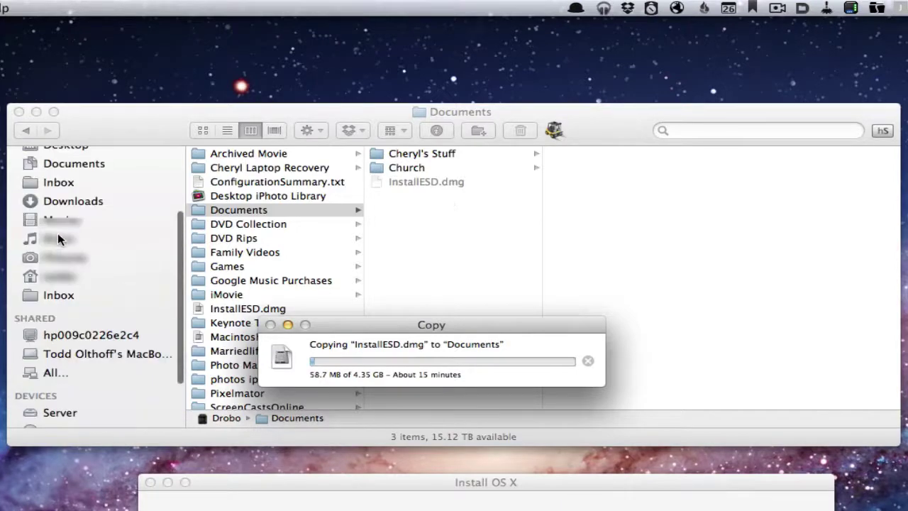
Show the Applications folder and scroll to the Install OS X Mountain Lion installer.
{"action": "left_click", "coordinate": [85, 230]}
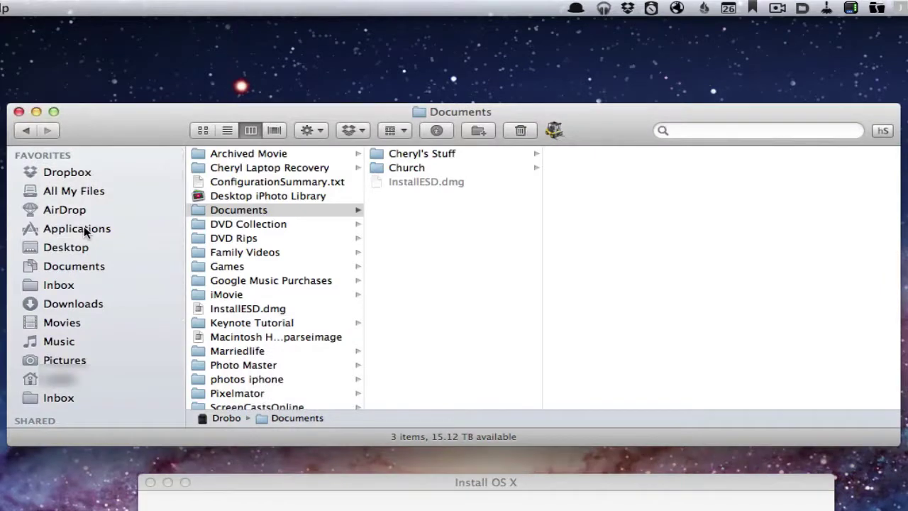
{"action": "scroll", "coordinate": [268, 325], "scroll_direction": "down", "scroll_amount": 15}
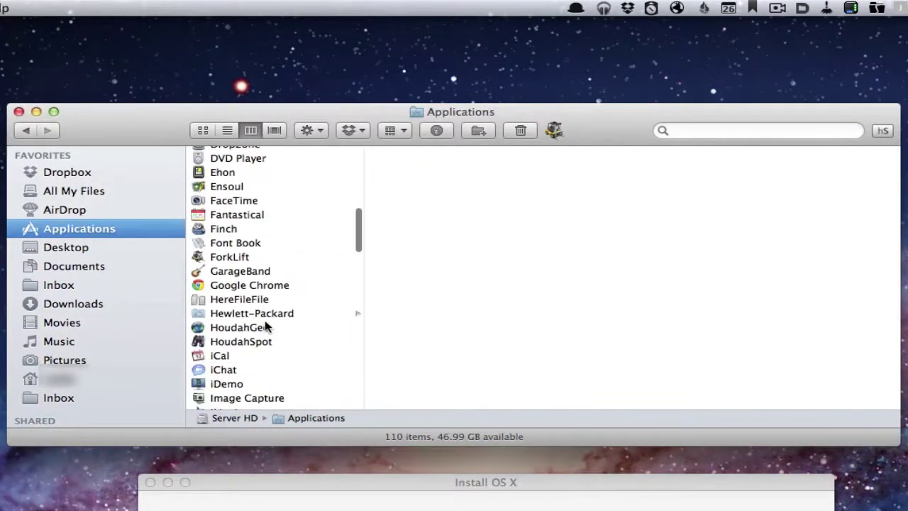
{"action": "scroll", "coordinate": [265, 320], "scroll_direction": "down", "scroll_amount": 5}
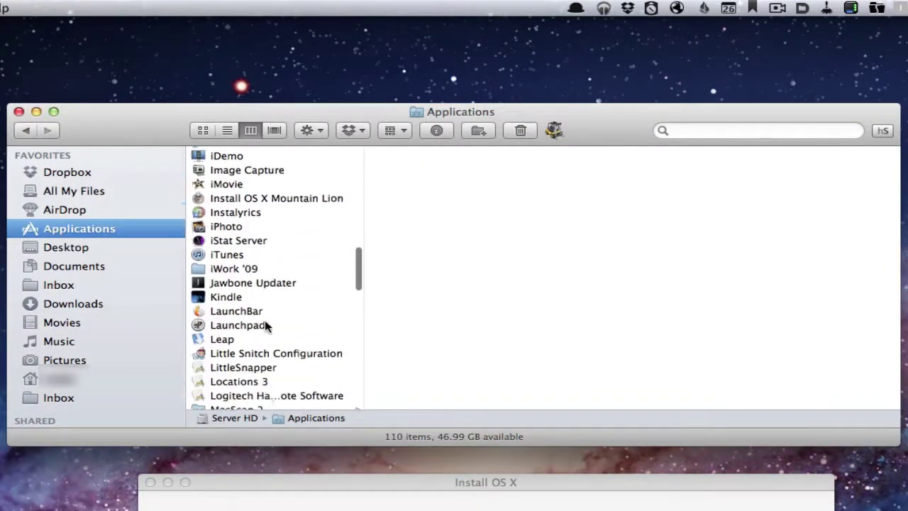
{"action": "scroll", "coordinate": [265, 325], "scroll_direction": "up", "scroll_amount": 7}
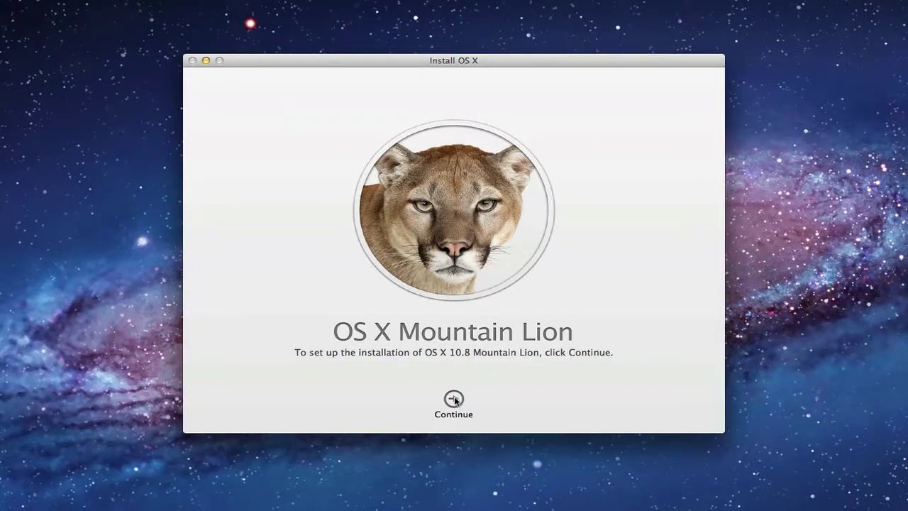
Agree to the Mountain Lion licence and begin installing onto Server HD.
{"action": "left_click", "coordinate": [454, 399]}
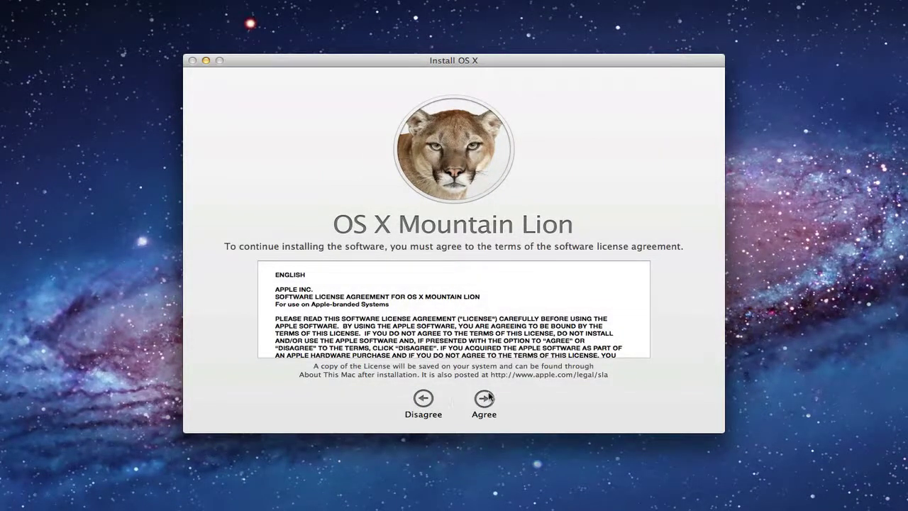
{"action": "left_click", "coordinate": [485, 401]}
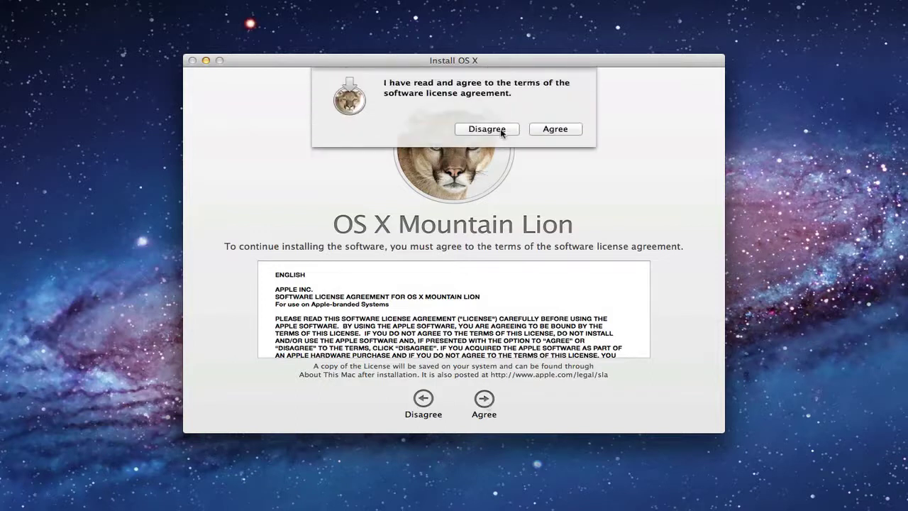
{"action": "left_click", "coordinate": [556, 129]}
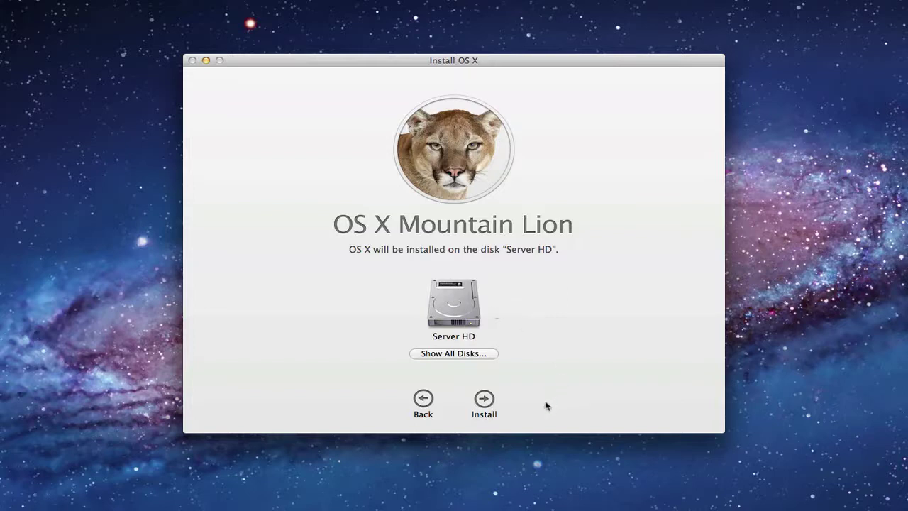
{"action": "left_click", "coordinate": [485, 402]}
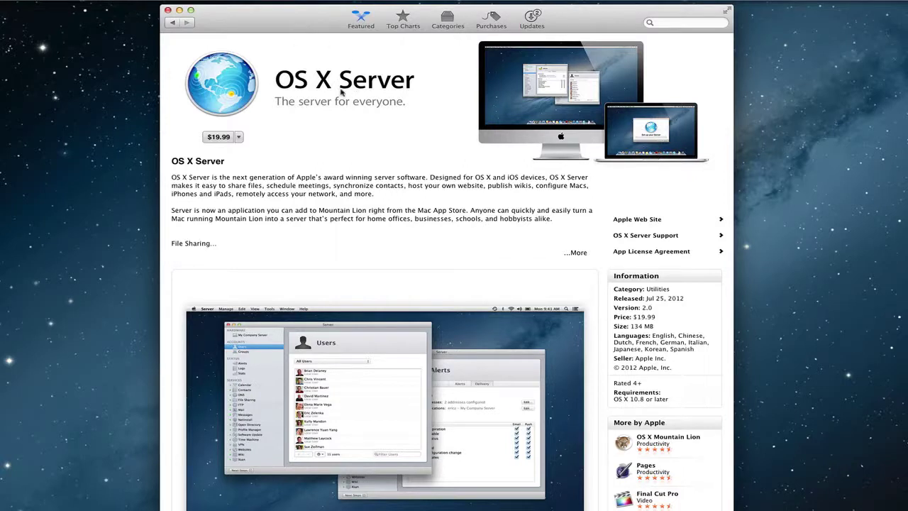
Buy OS X Server for $19.99, signing in with the Apple ID password.
{"action": "left_click", "coordinate": [220, 139]}
{"action": "left_click", "coordinate": [219, 139]}
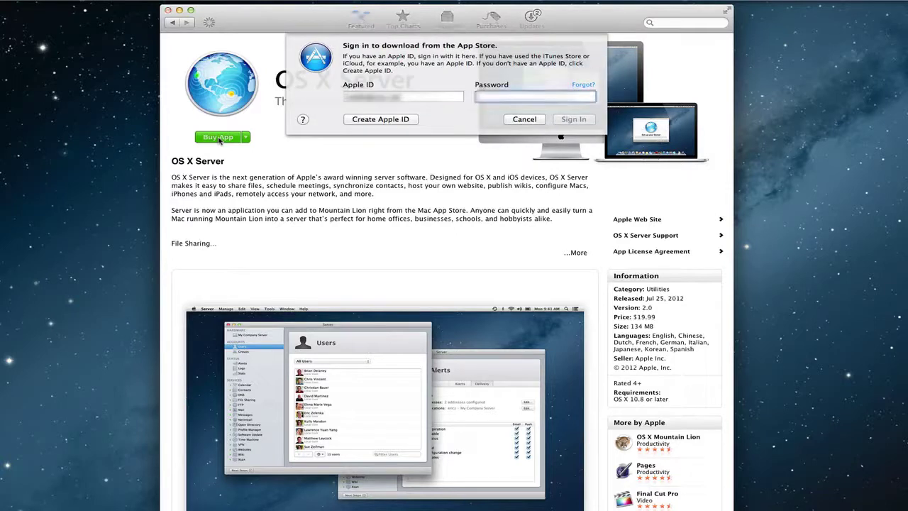
{"action": "type", "text": "•••••••"}
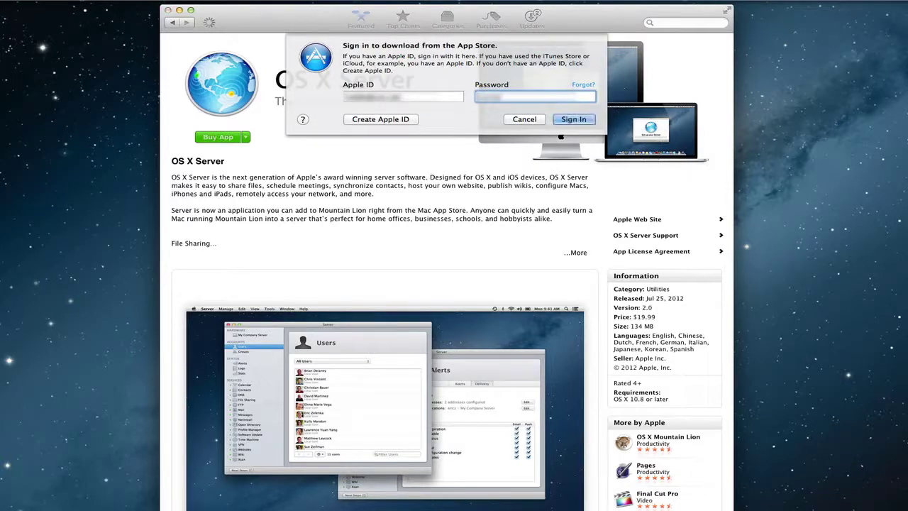
{"action": "key", "text": "Return"}
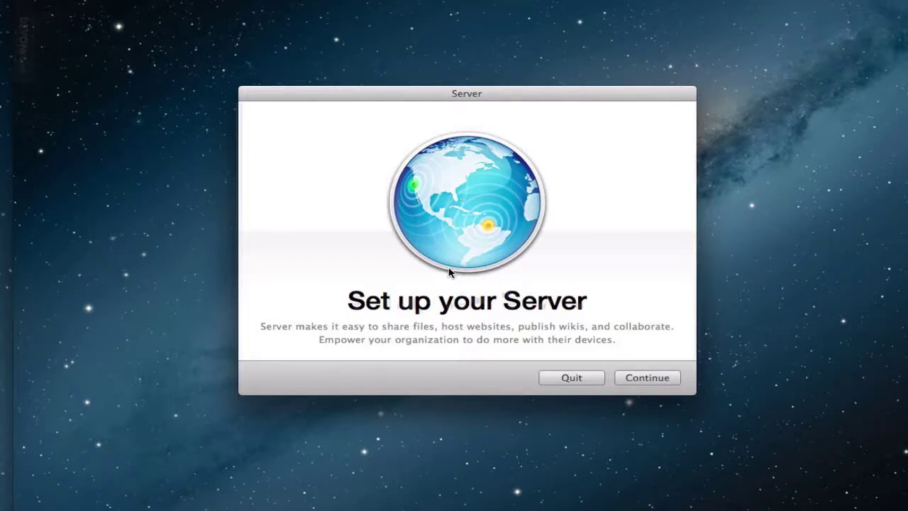
Agree to the OS X Server licence and authorize setup with the administrator password.
{"action": "left_click", "coordinate": [647, 378]}
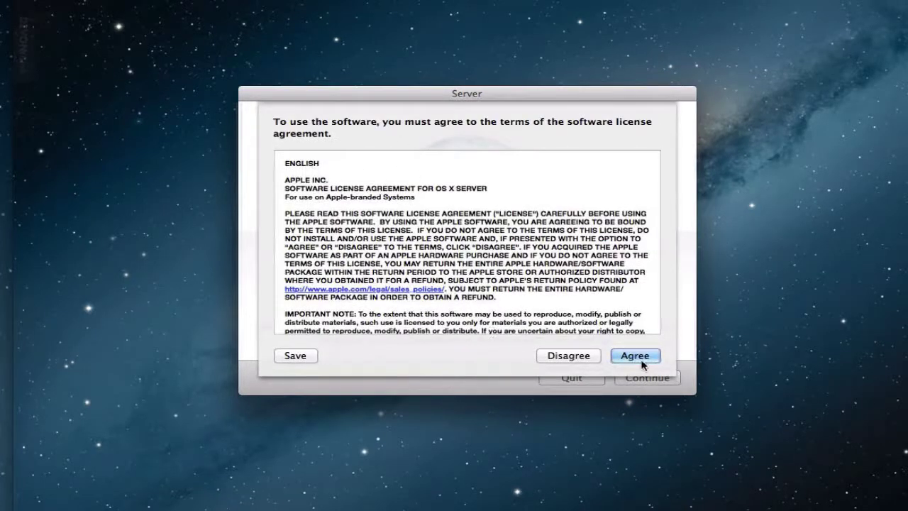
{"action": "left_click", "coordinate": [643, 357]}
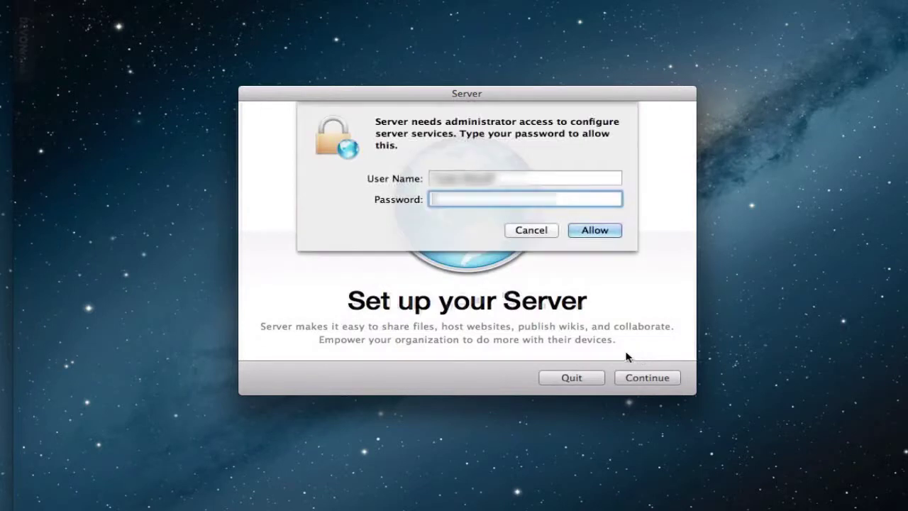
{"action": "type", "text": "••••••••••••"}
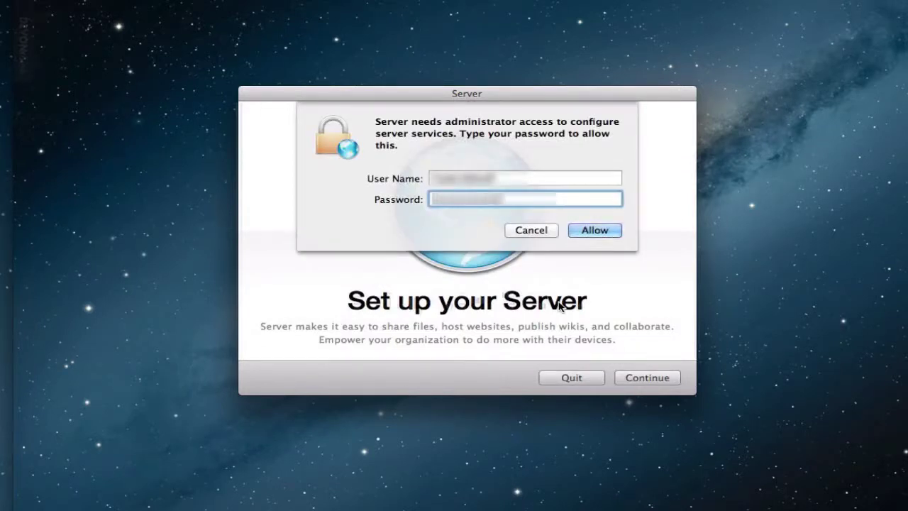
{"action": "key", "text": "Return"}
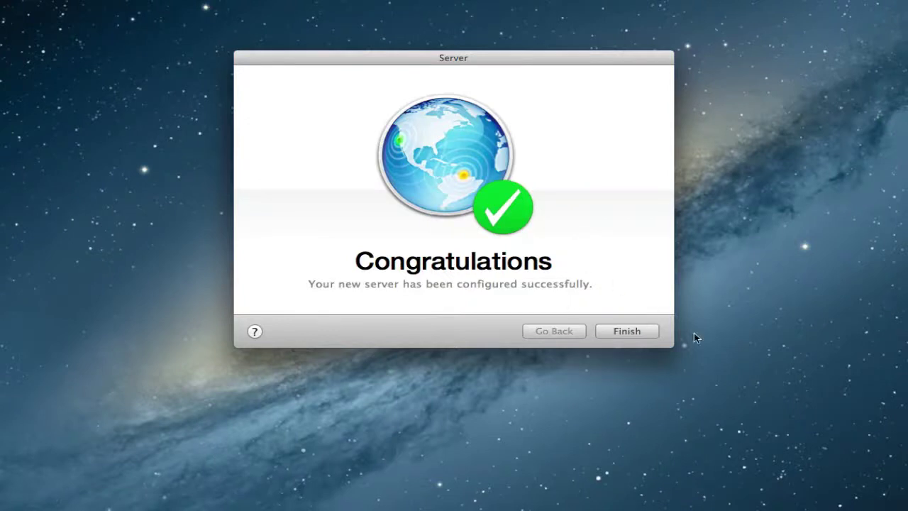
Finish the server setup and scroll through the Services list in the sidebar.
{"action": "left_click", "coordinate": [626, 335]}
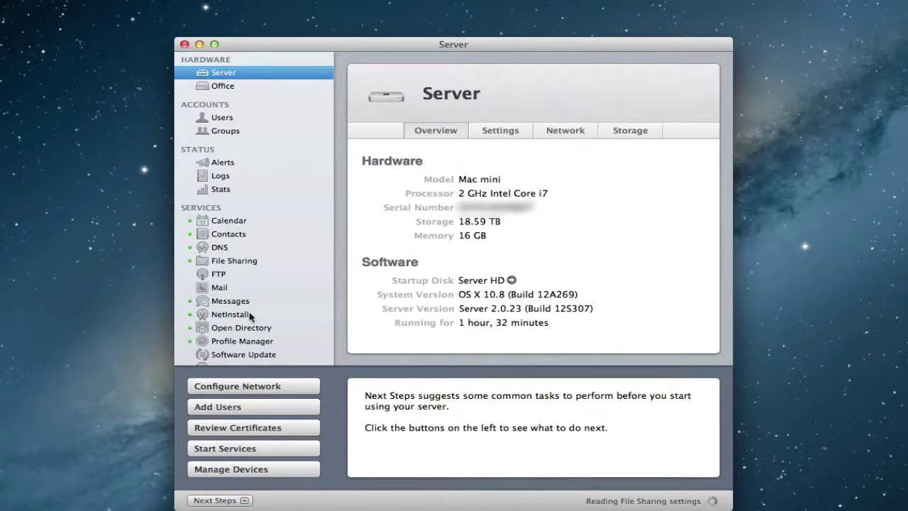
{"action": "scroll", "coordinate": [216, 314], "scroll_direction": "down", "scroll_amount": 3}
{"action": "scroll", "coordinate": [250, 316], "scroll_direction": "down", "scroll_amount": 4}
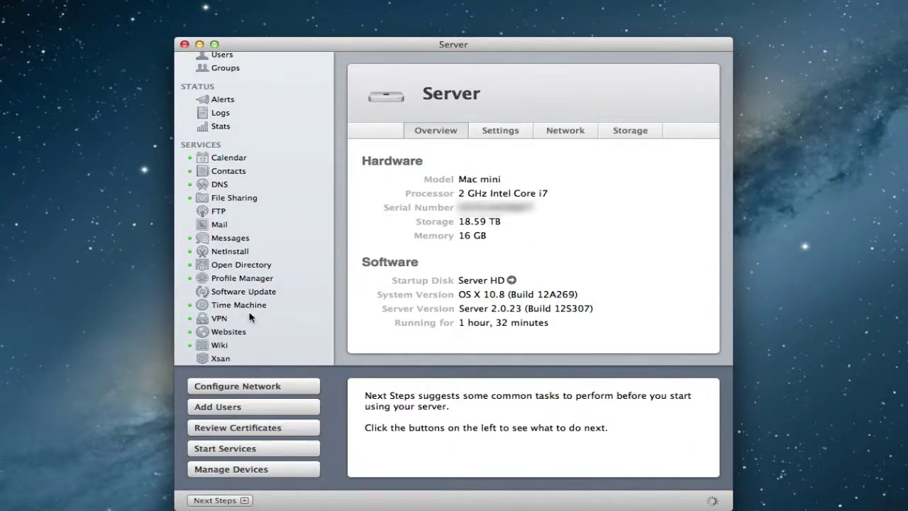
{"action": "scroll", "coordinate": [249, 317], "scroll_direction": "up", "scroll_amount": 6}
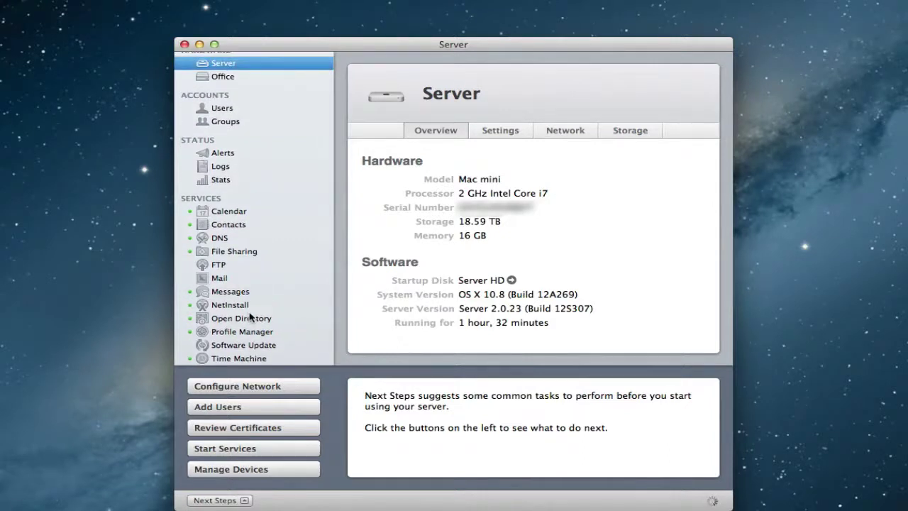